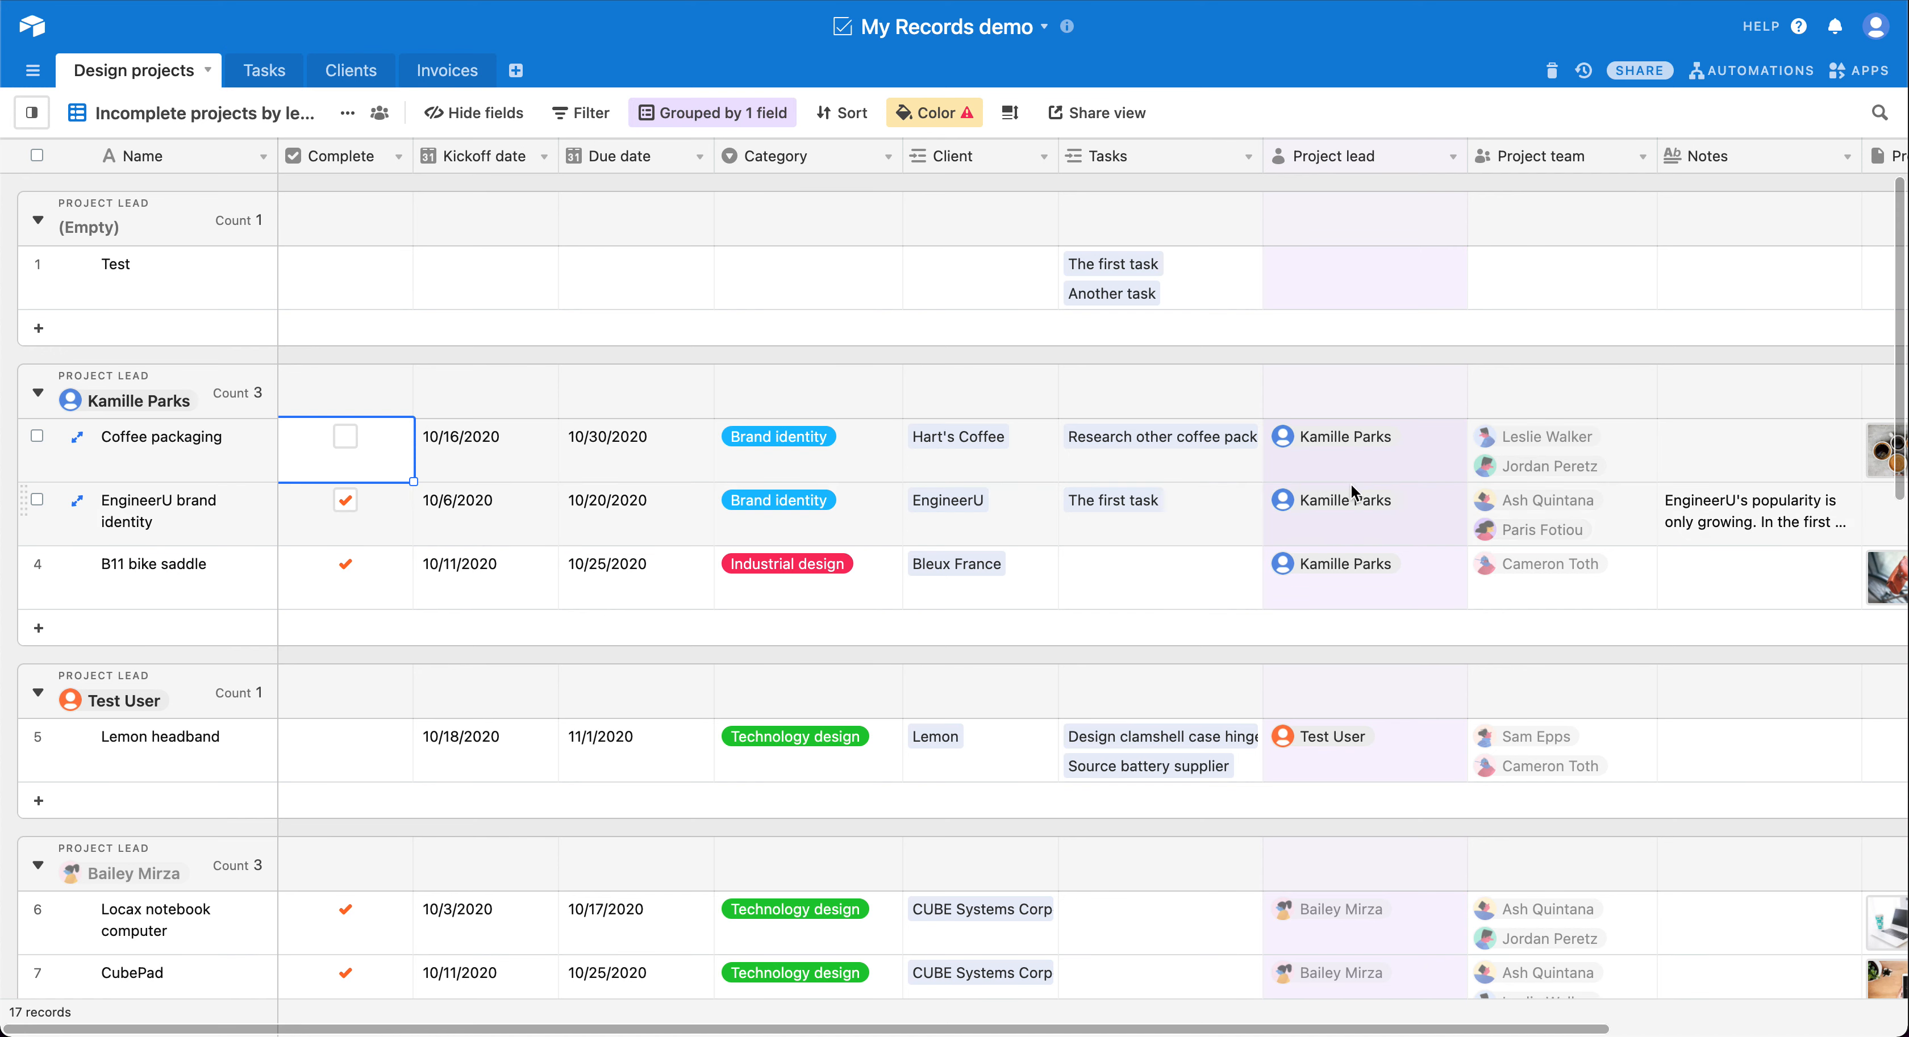
Step: Inspect the Project lead and Project team assignments of the Coffee packaging project
scroll(1352, 479, right, 3)
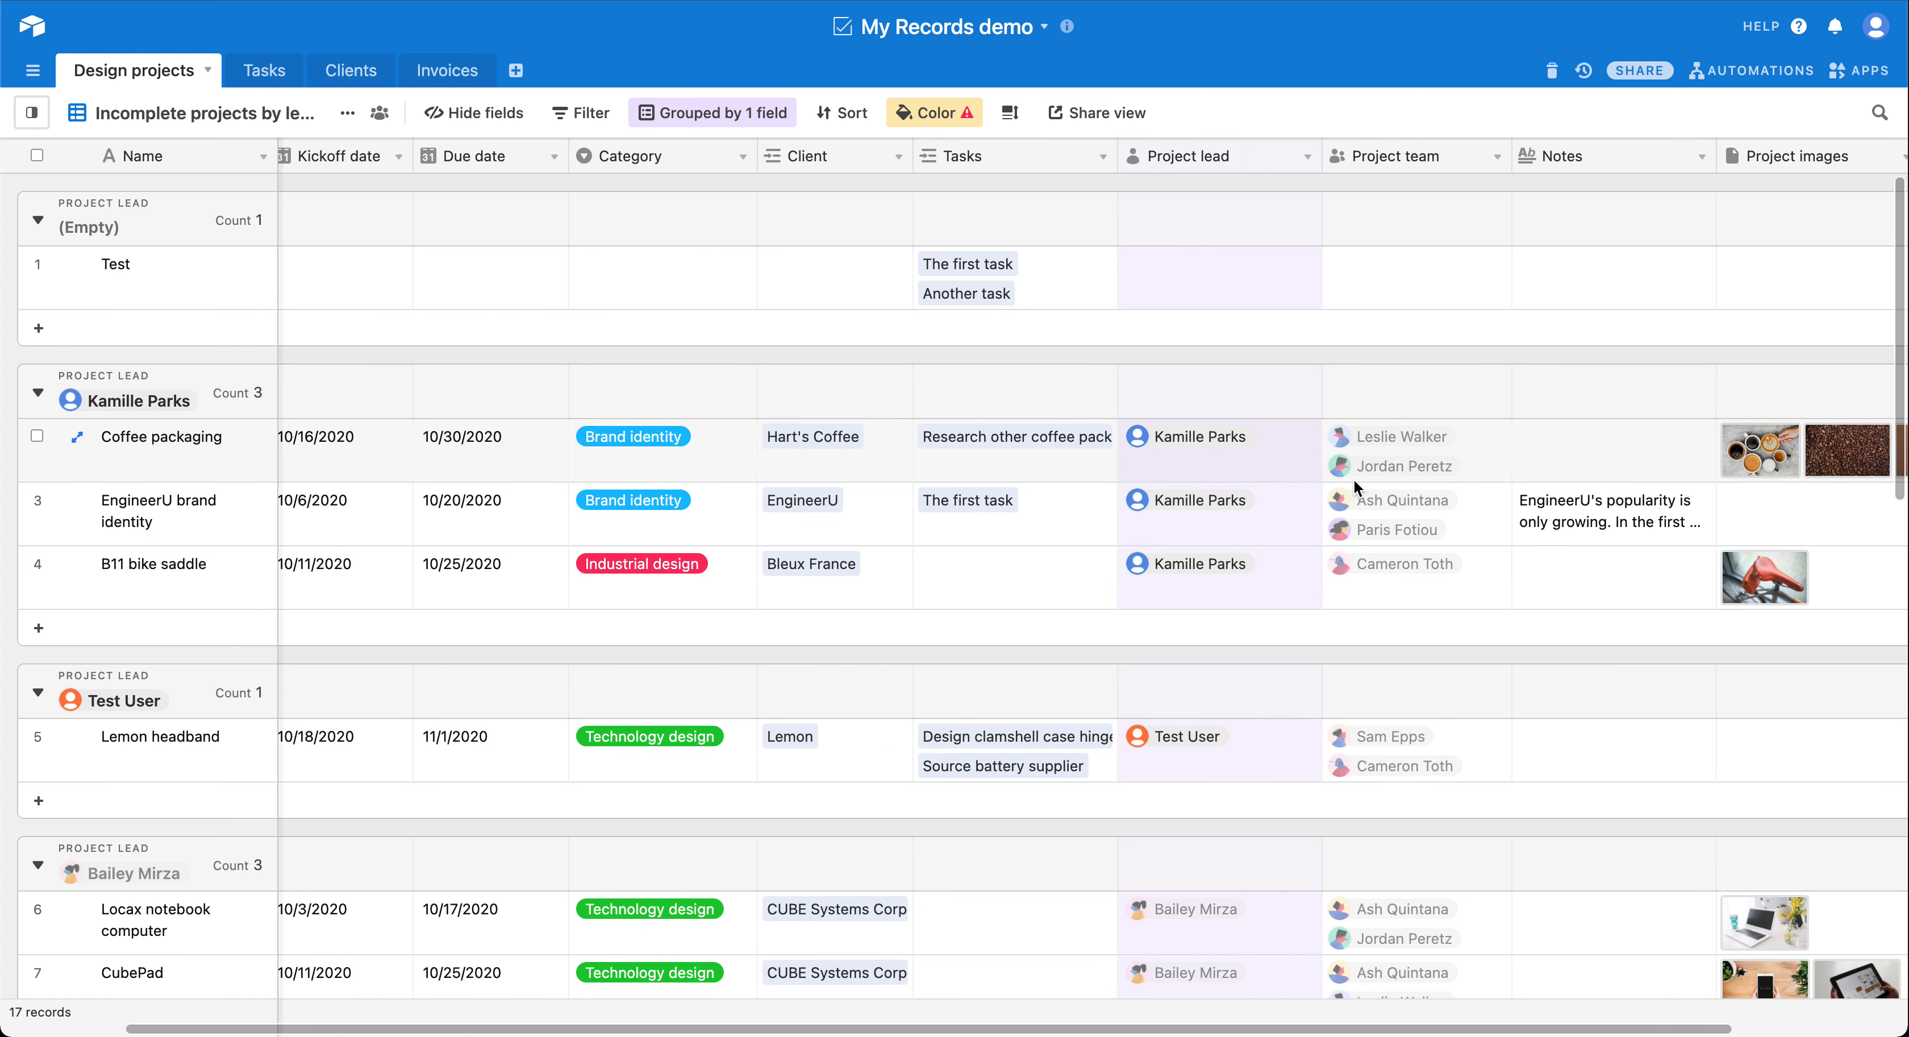
click(1278, 439)
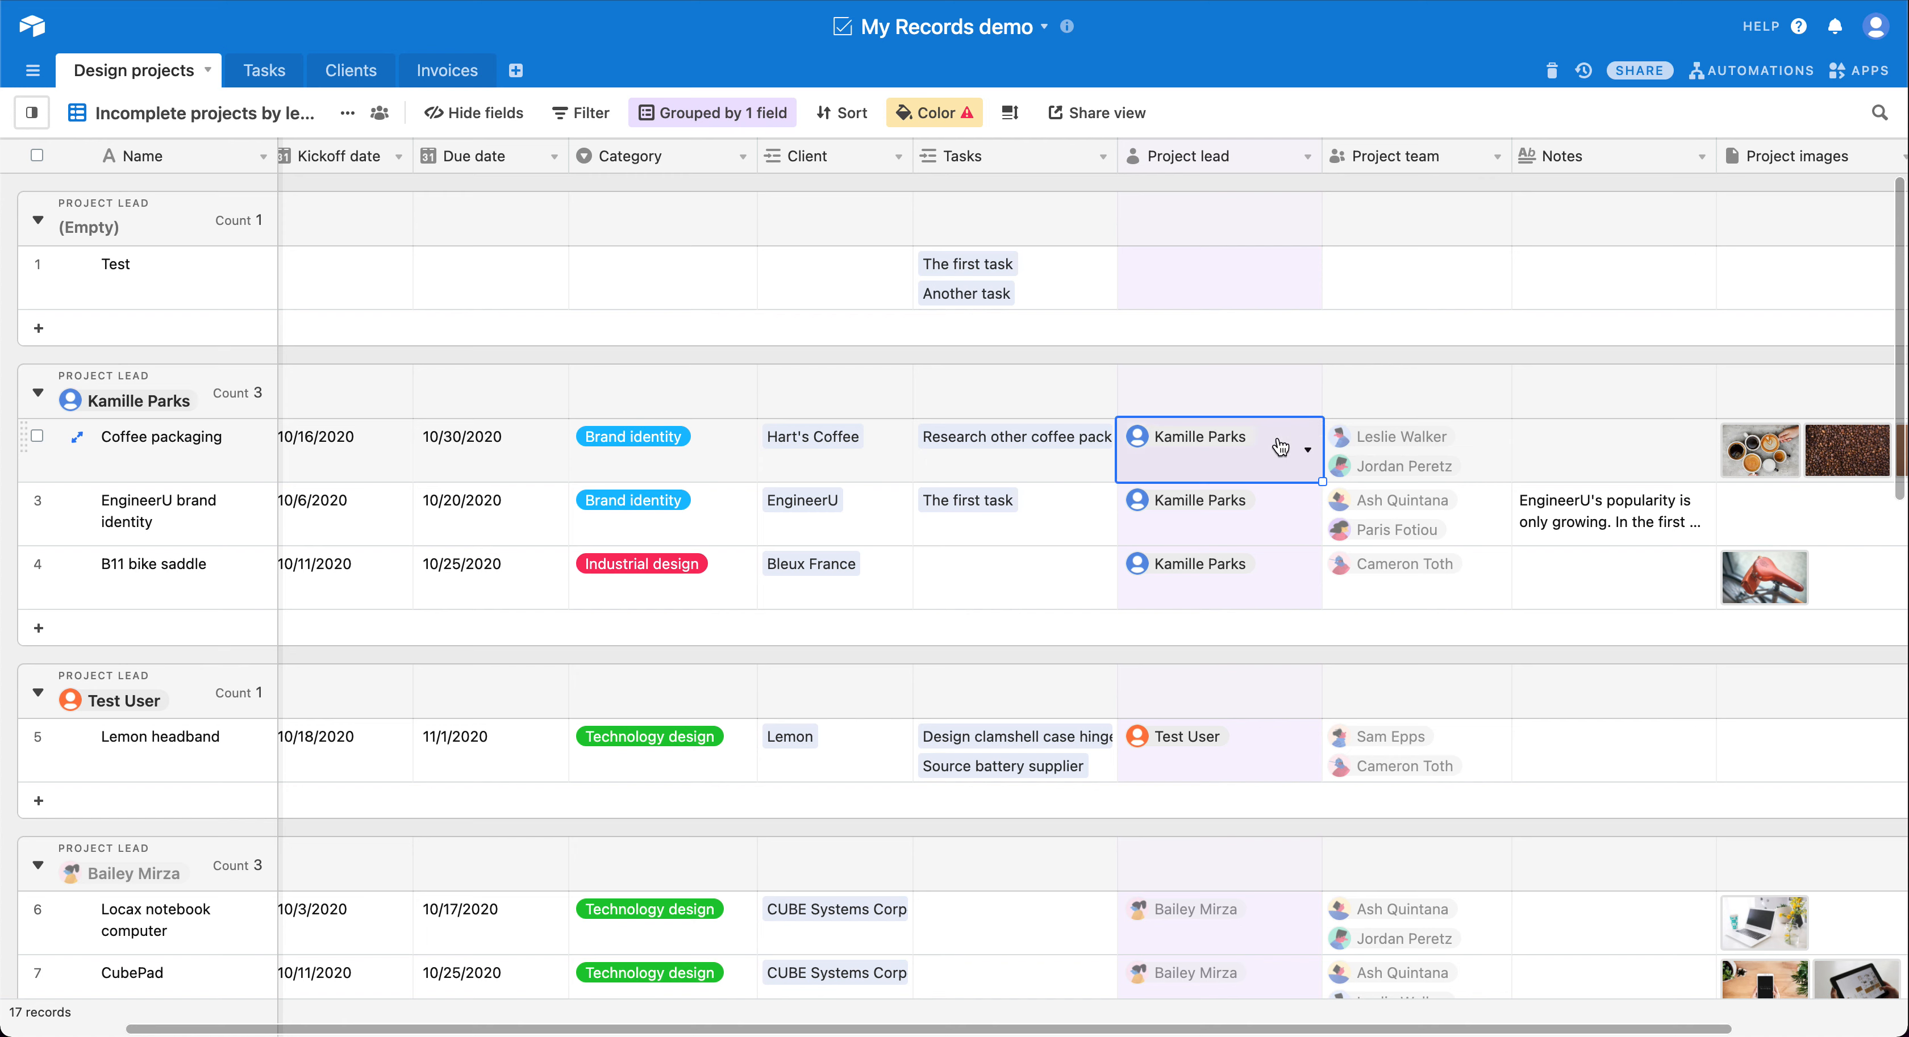
click(1454, 443)
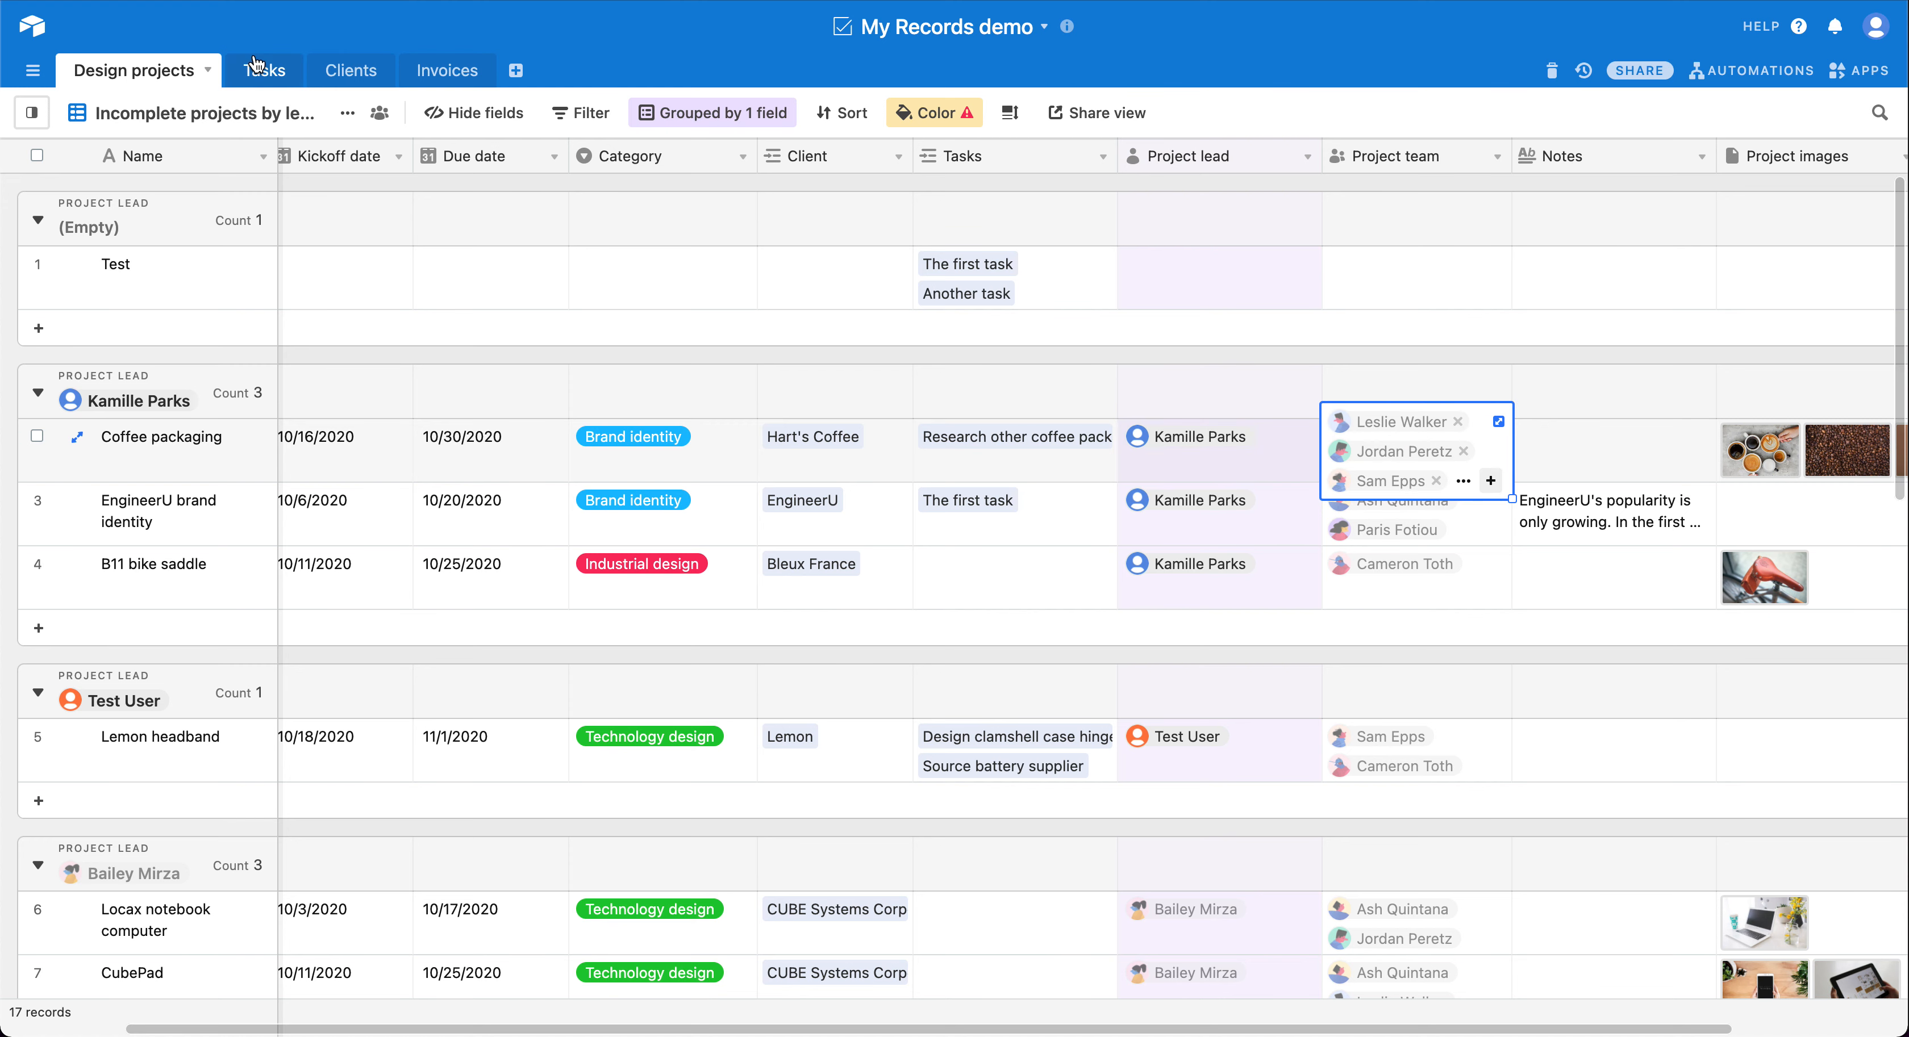
Step: Look over the Tasks and Clients tables, and return to the Design projects table
click(261, 74)
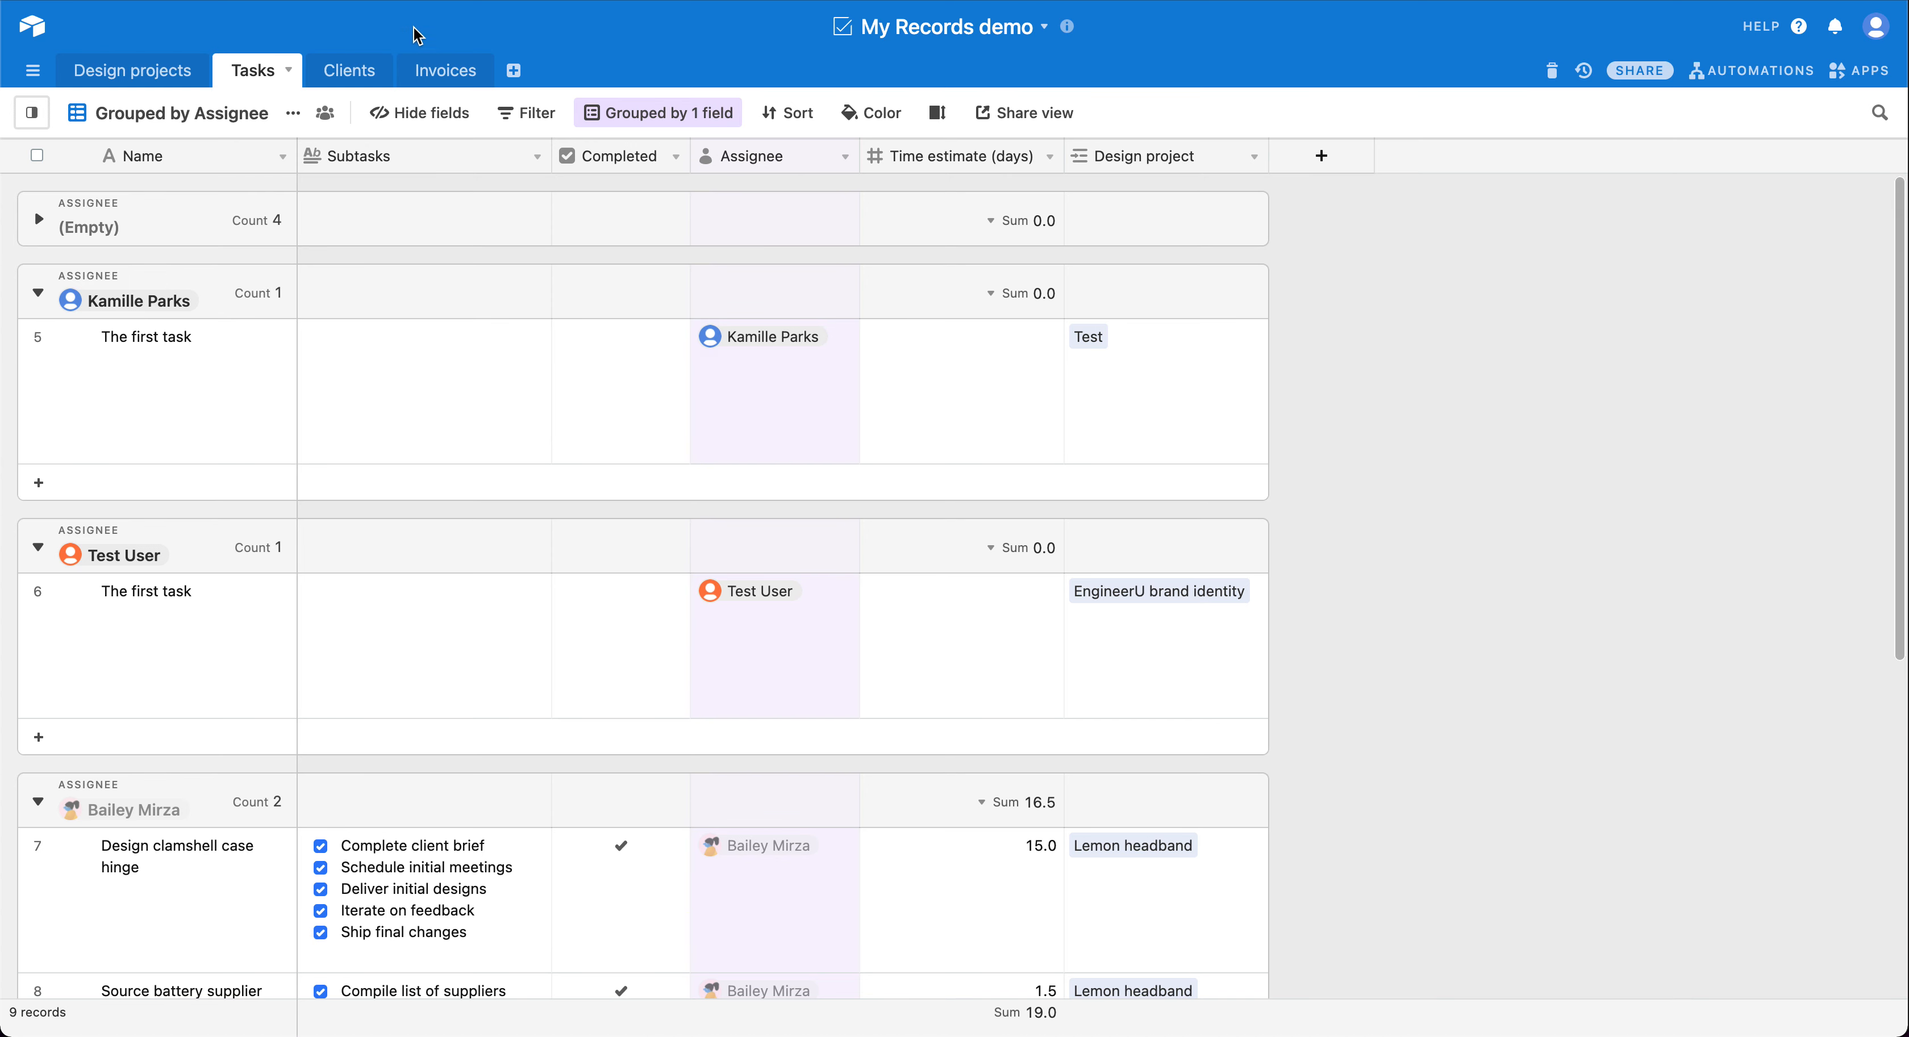
click(346, 73)
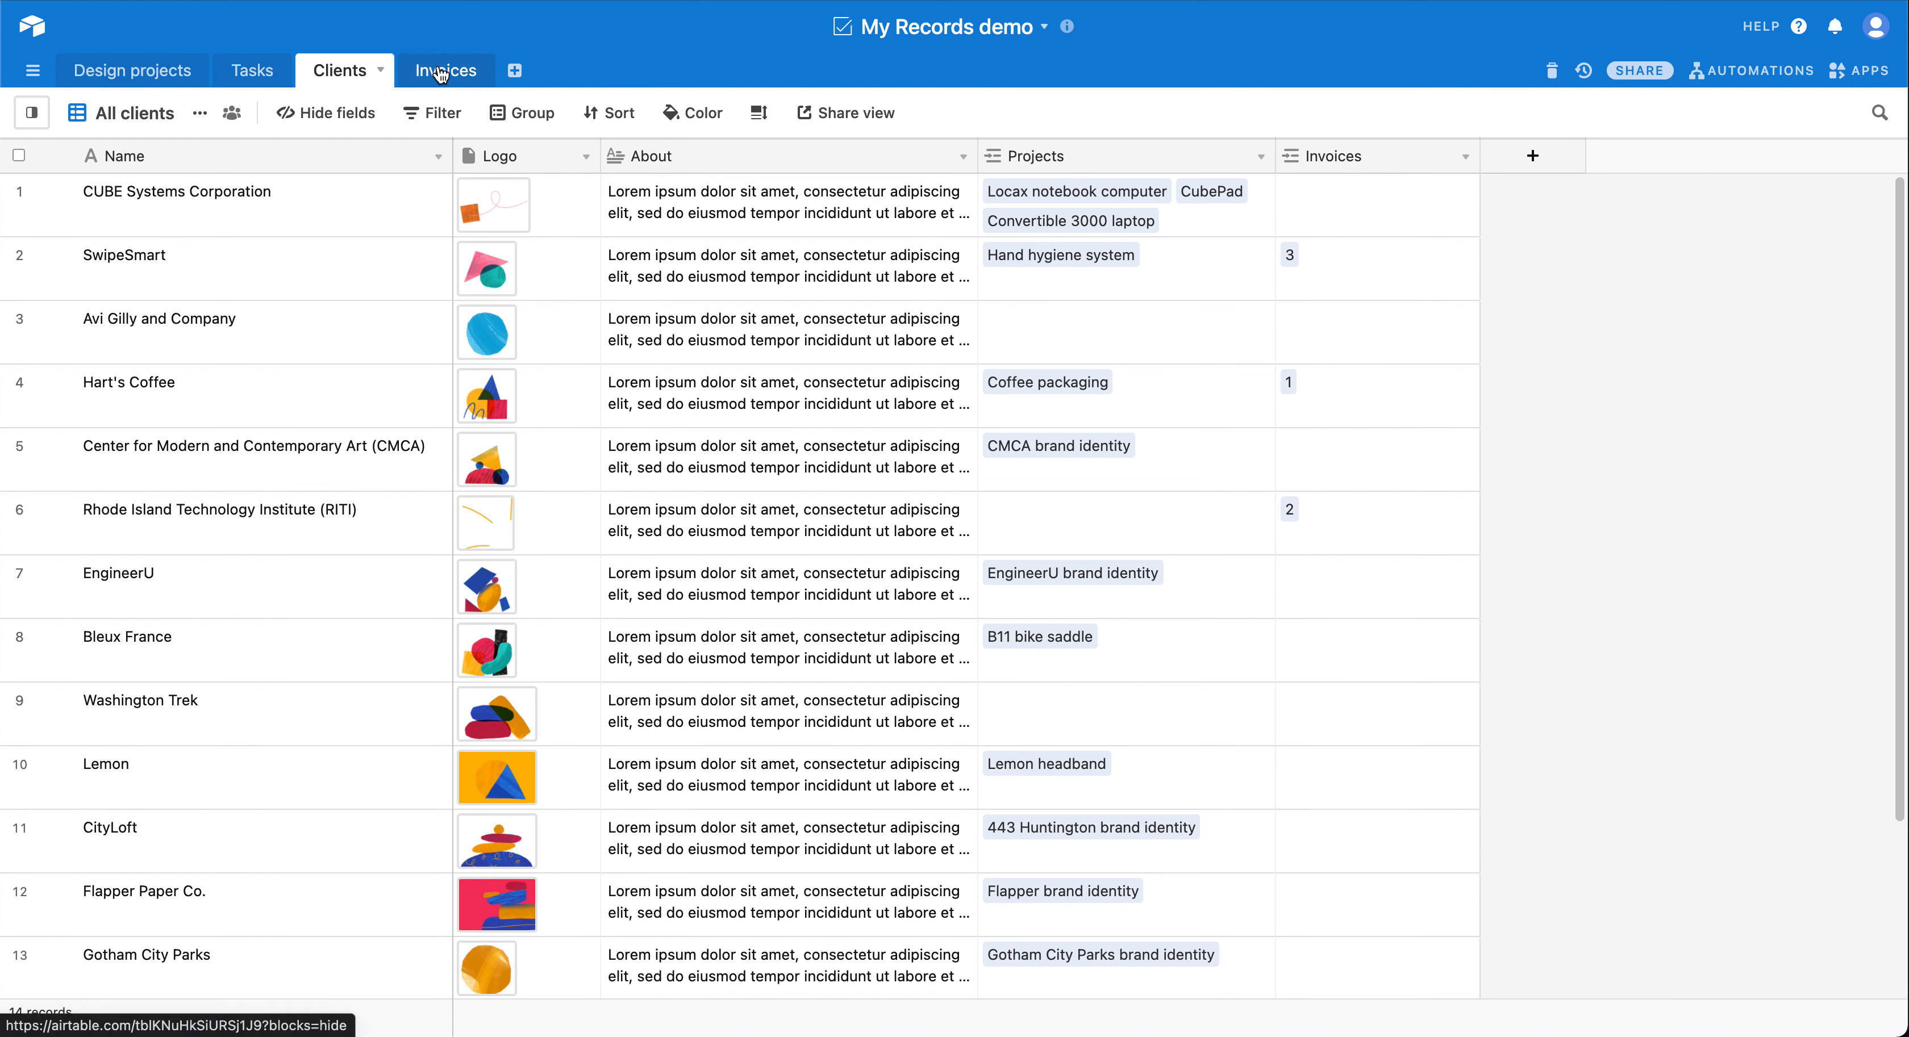
click(126, 71)
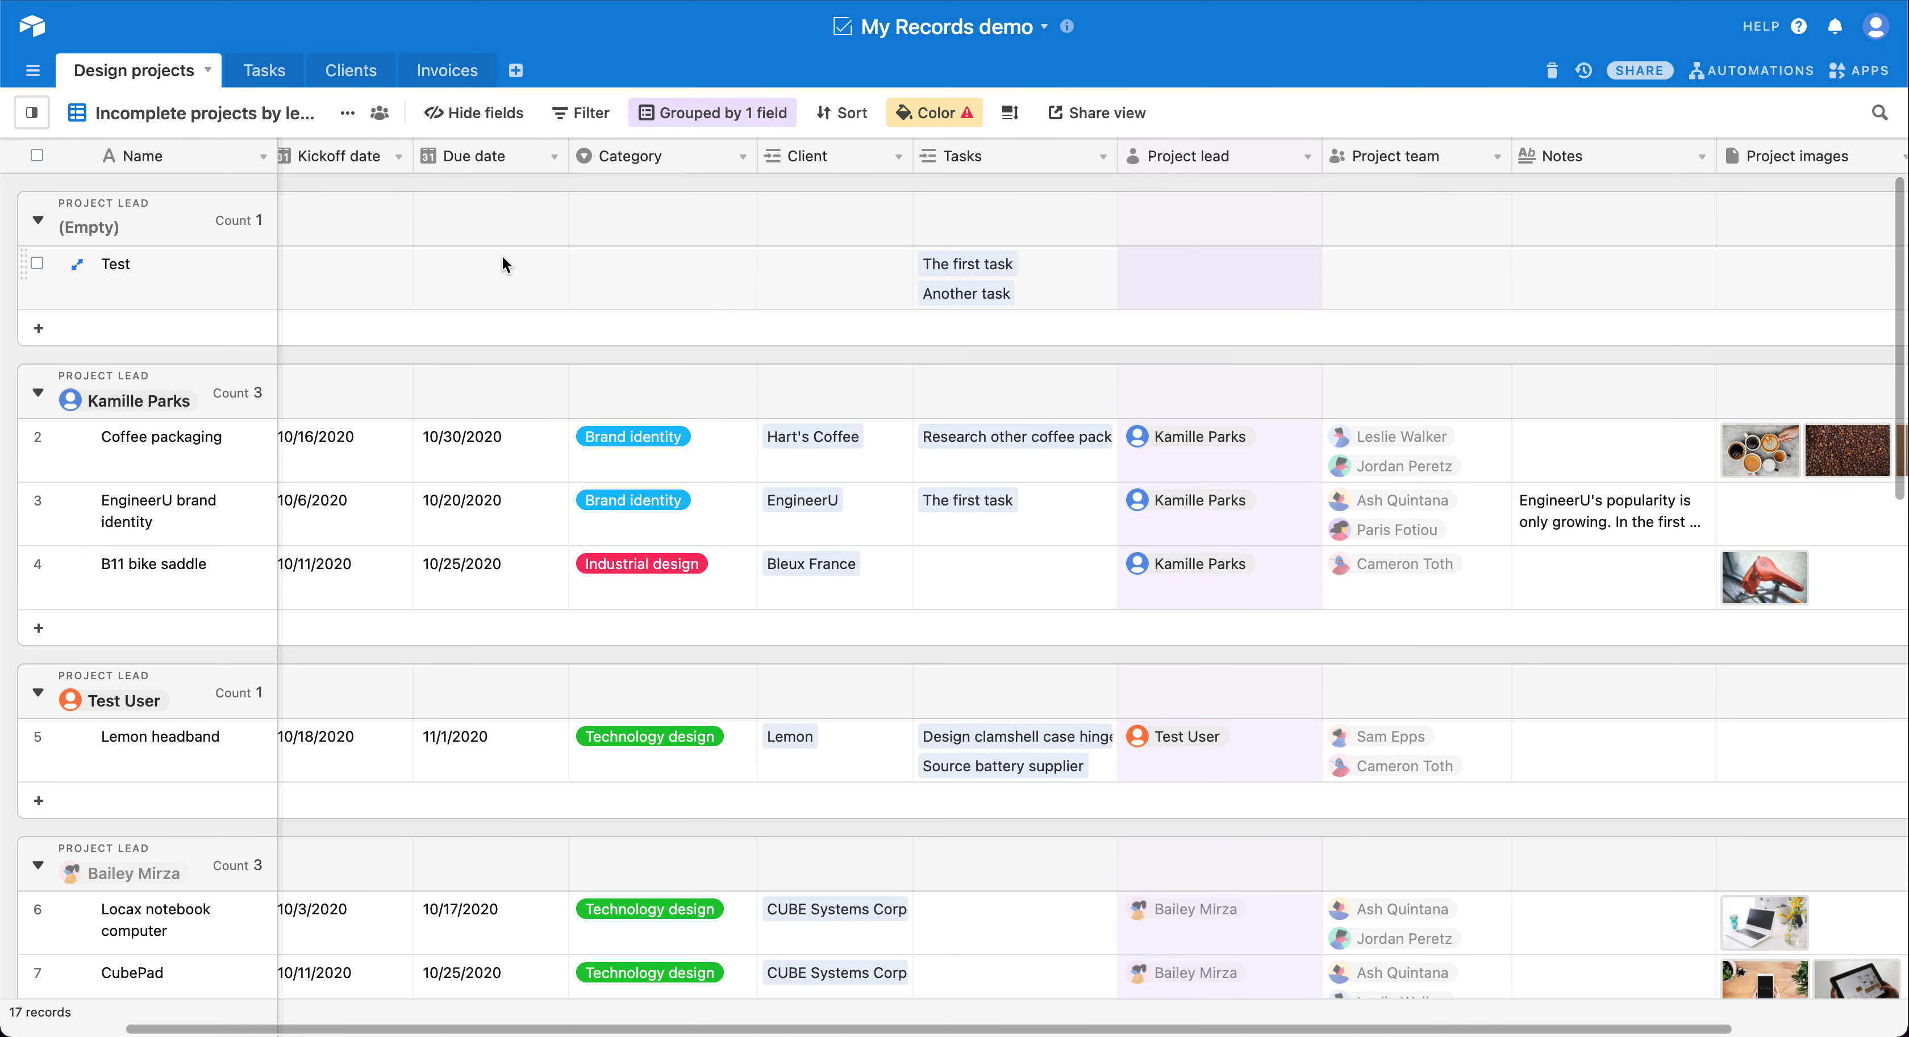
Step: Examine how the design projects are grouped by project lead and which team members are assigned to them
scroll(502, 257, down, 2)
scroll(502, 258, left, 1)
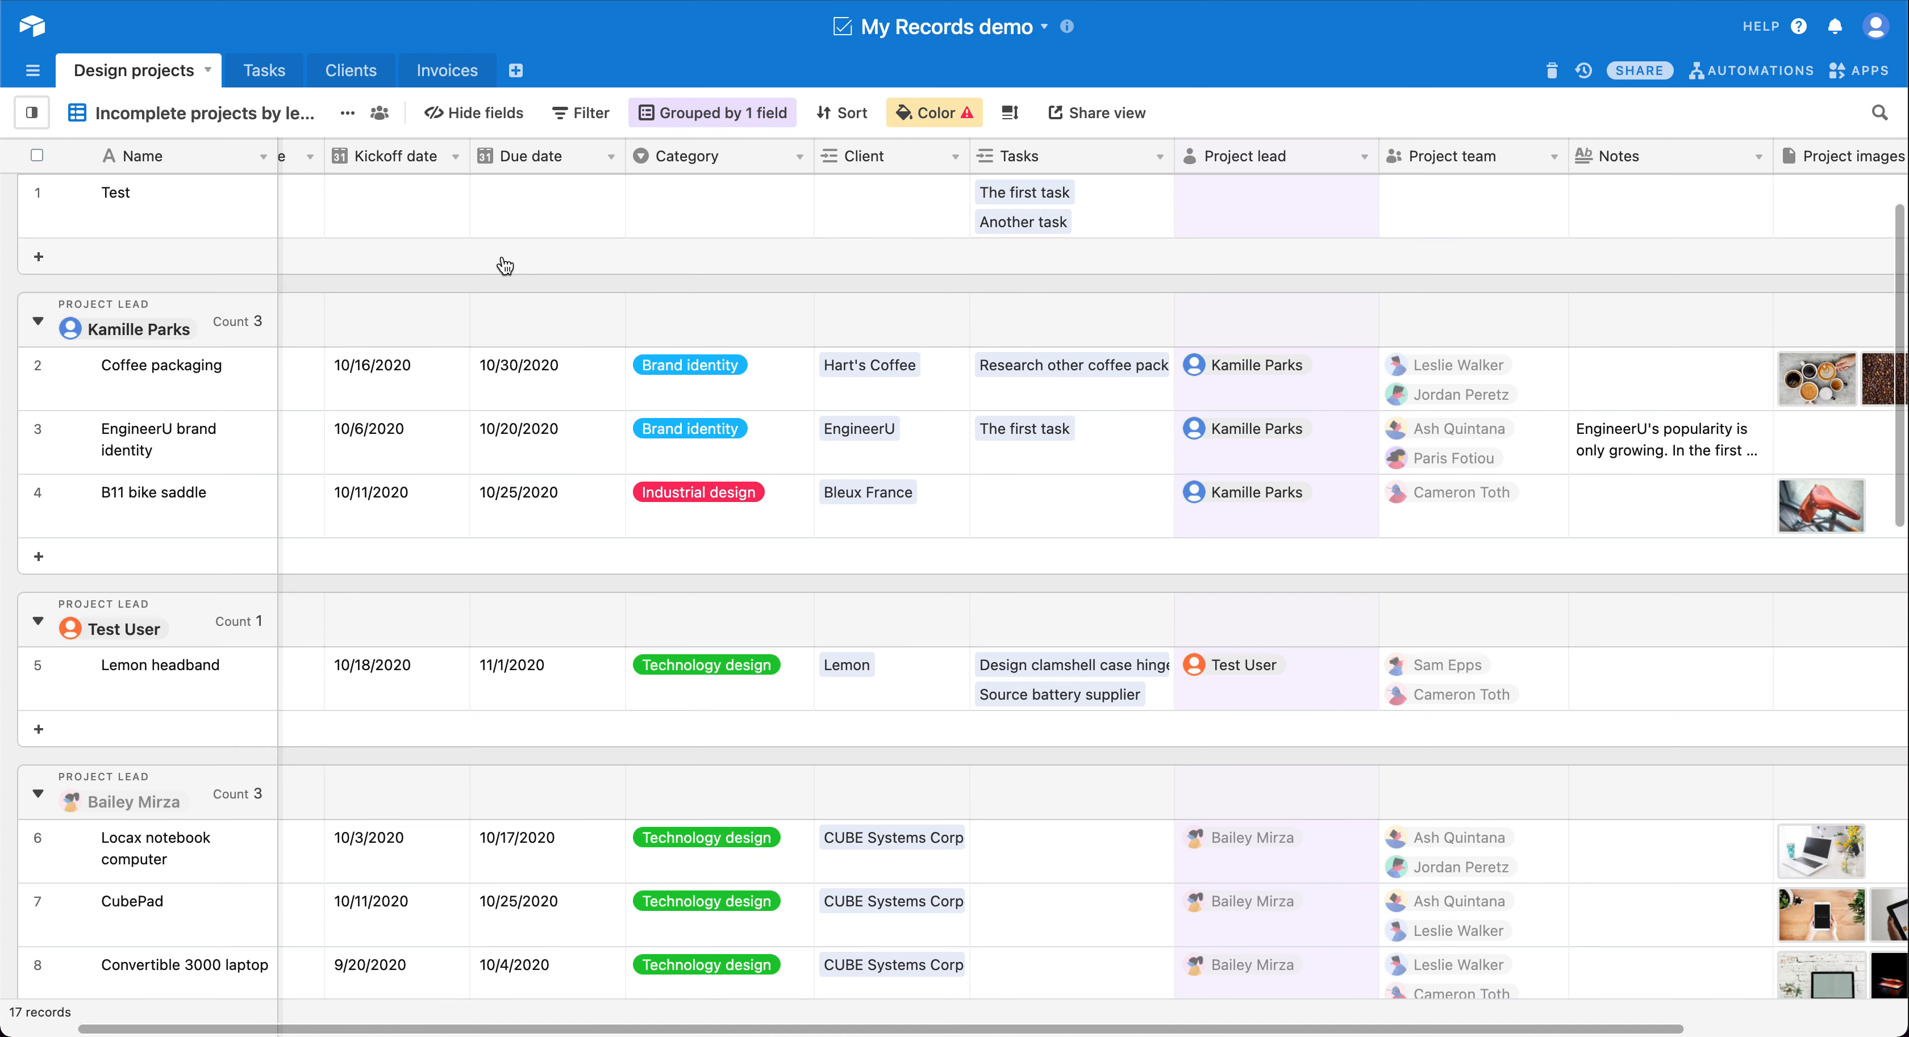
scroll(502, 263, down, 1)
scroll(502, 264, left, 1)
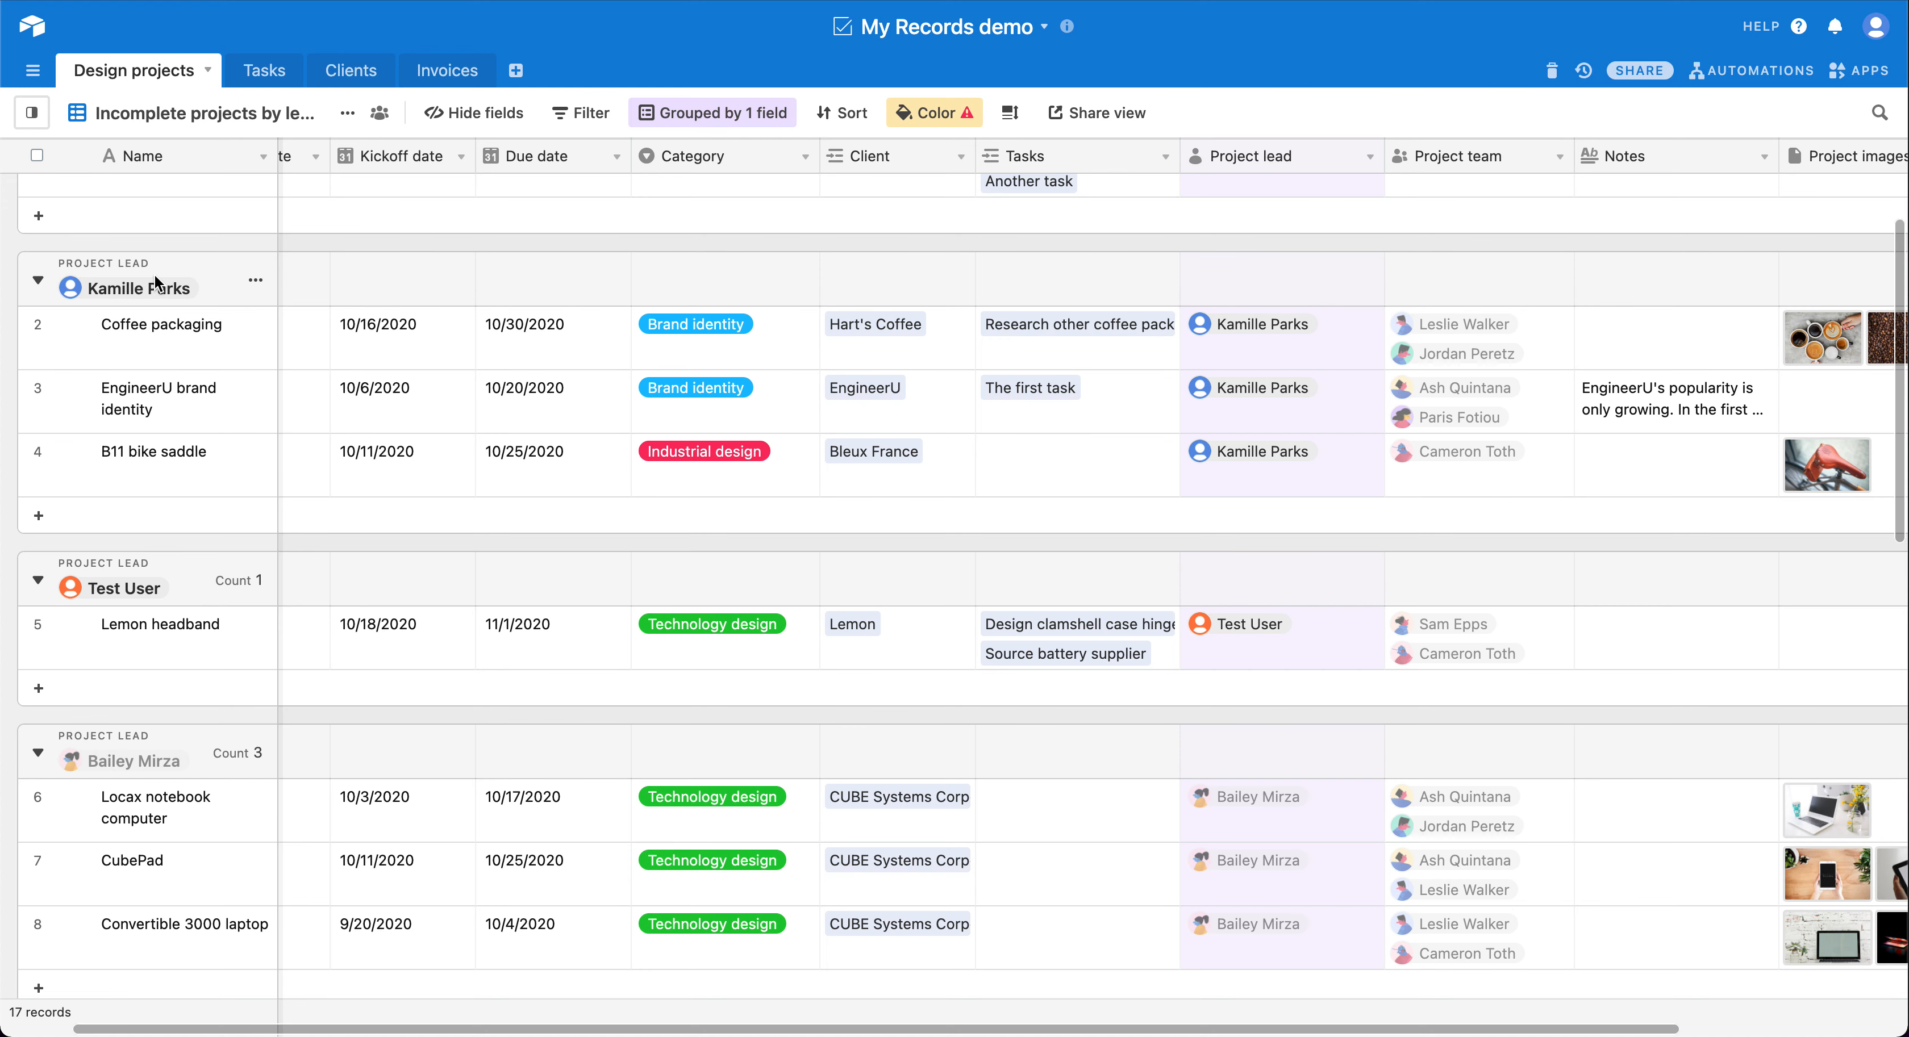
scroll(154, 275, down, 1)
scroll(154, 274, left, 1)
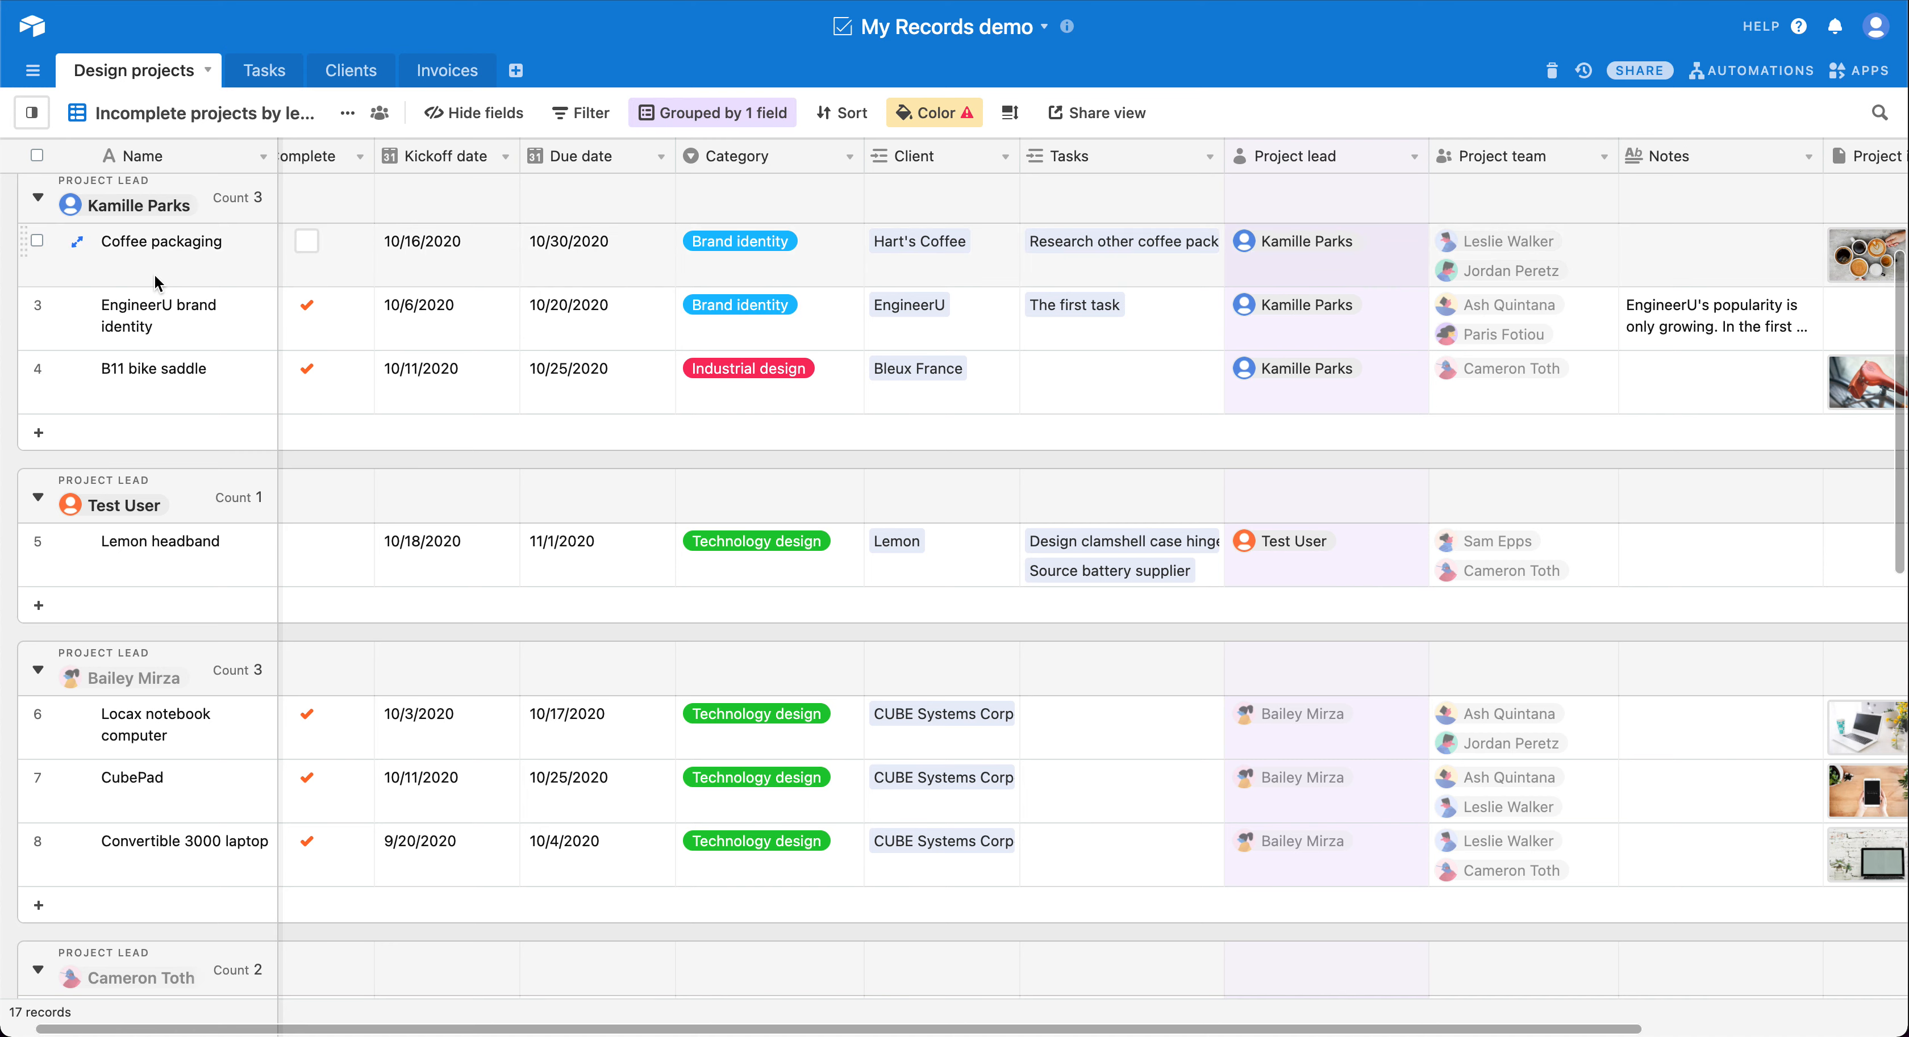
scroll(153, 270, up, 1)
scroll(154, 271, right, 1)
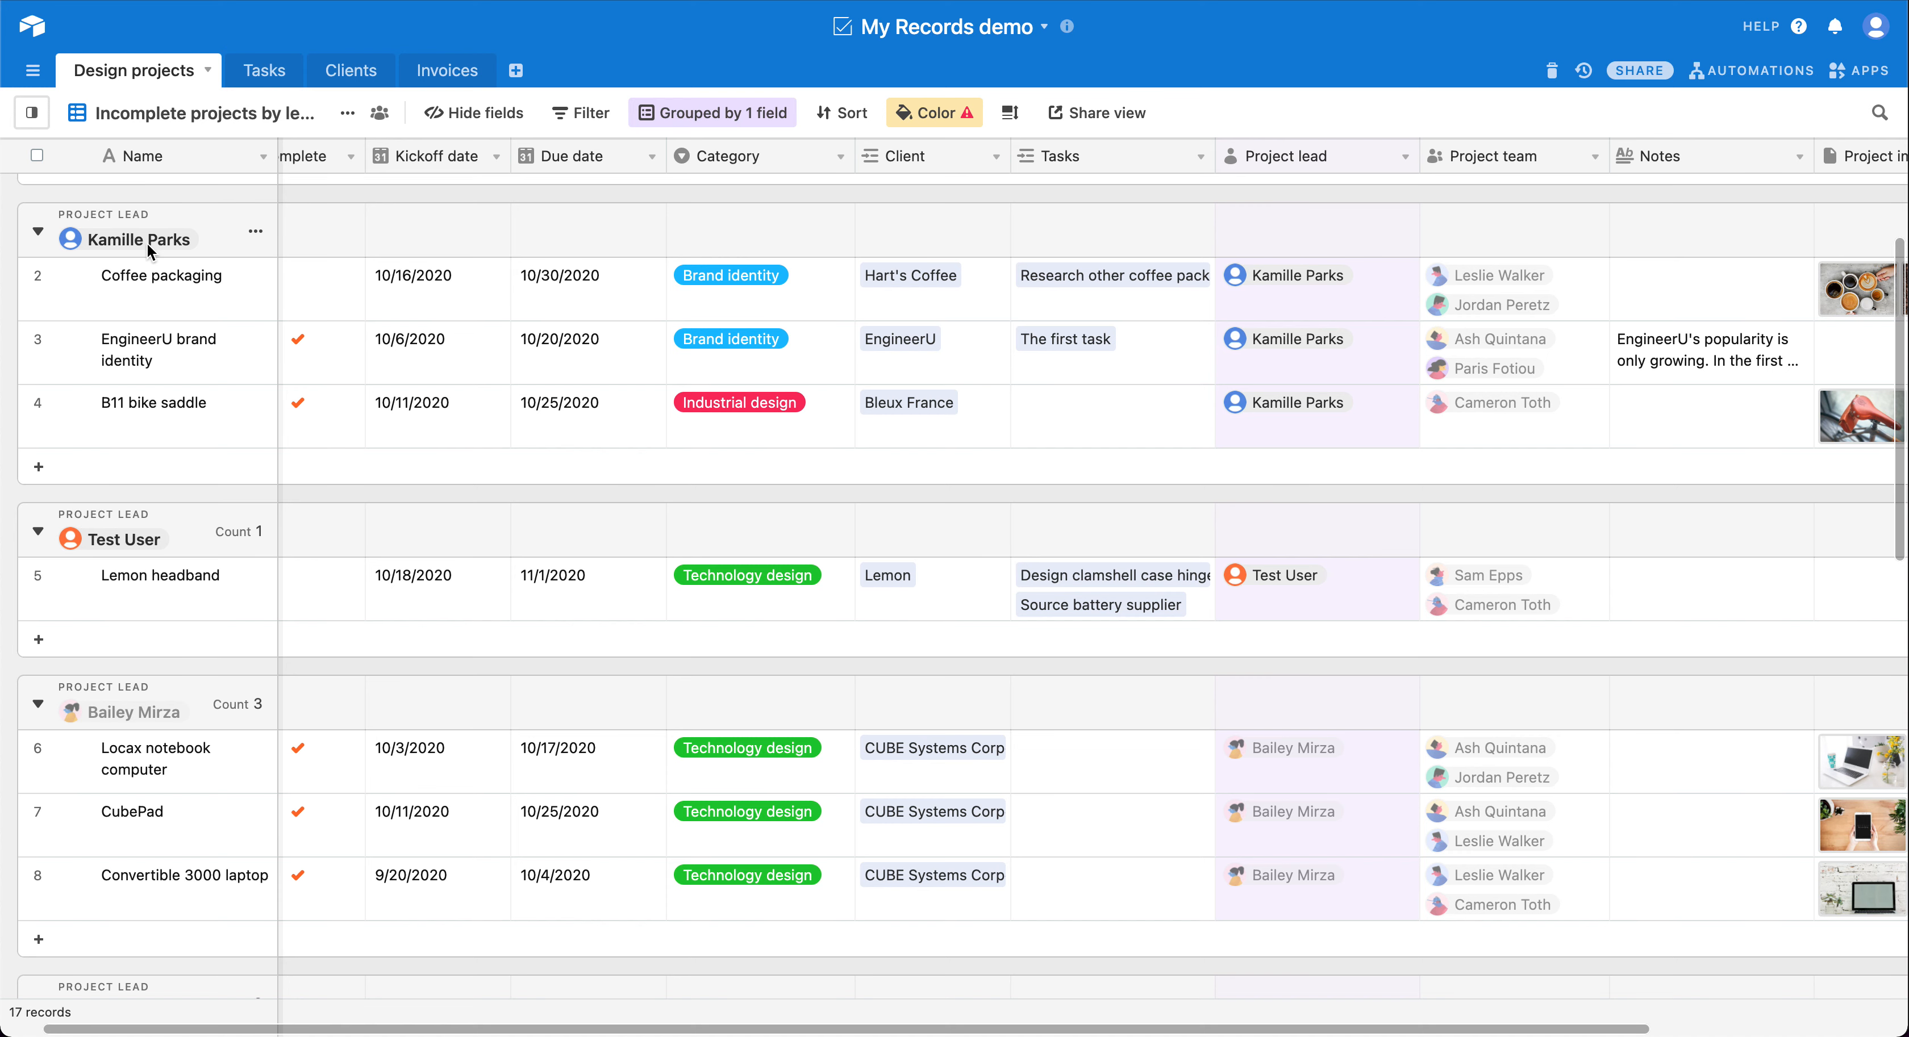
scroll(146, 241, down, 2)
scroll(146, 242, left, 1)
scroll(146, 242, up, 2)
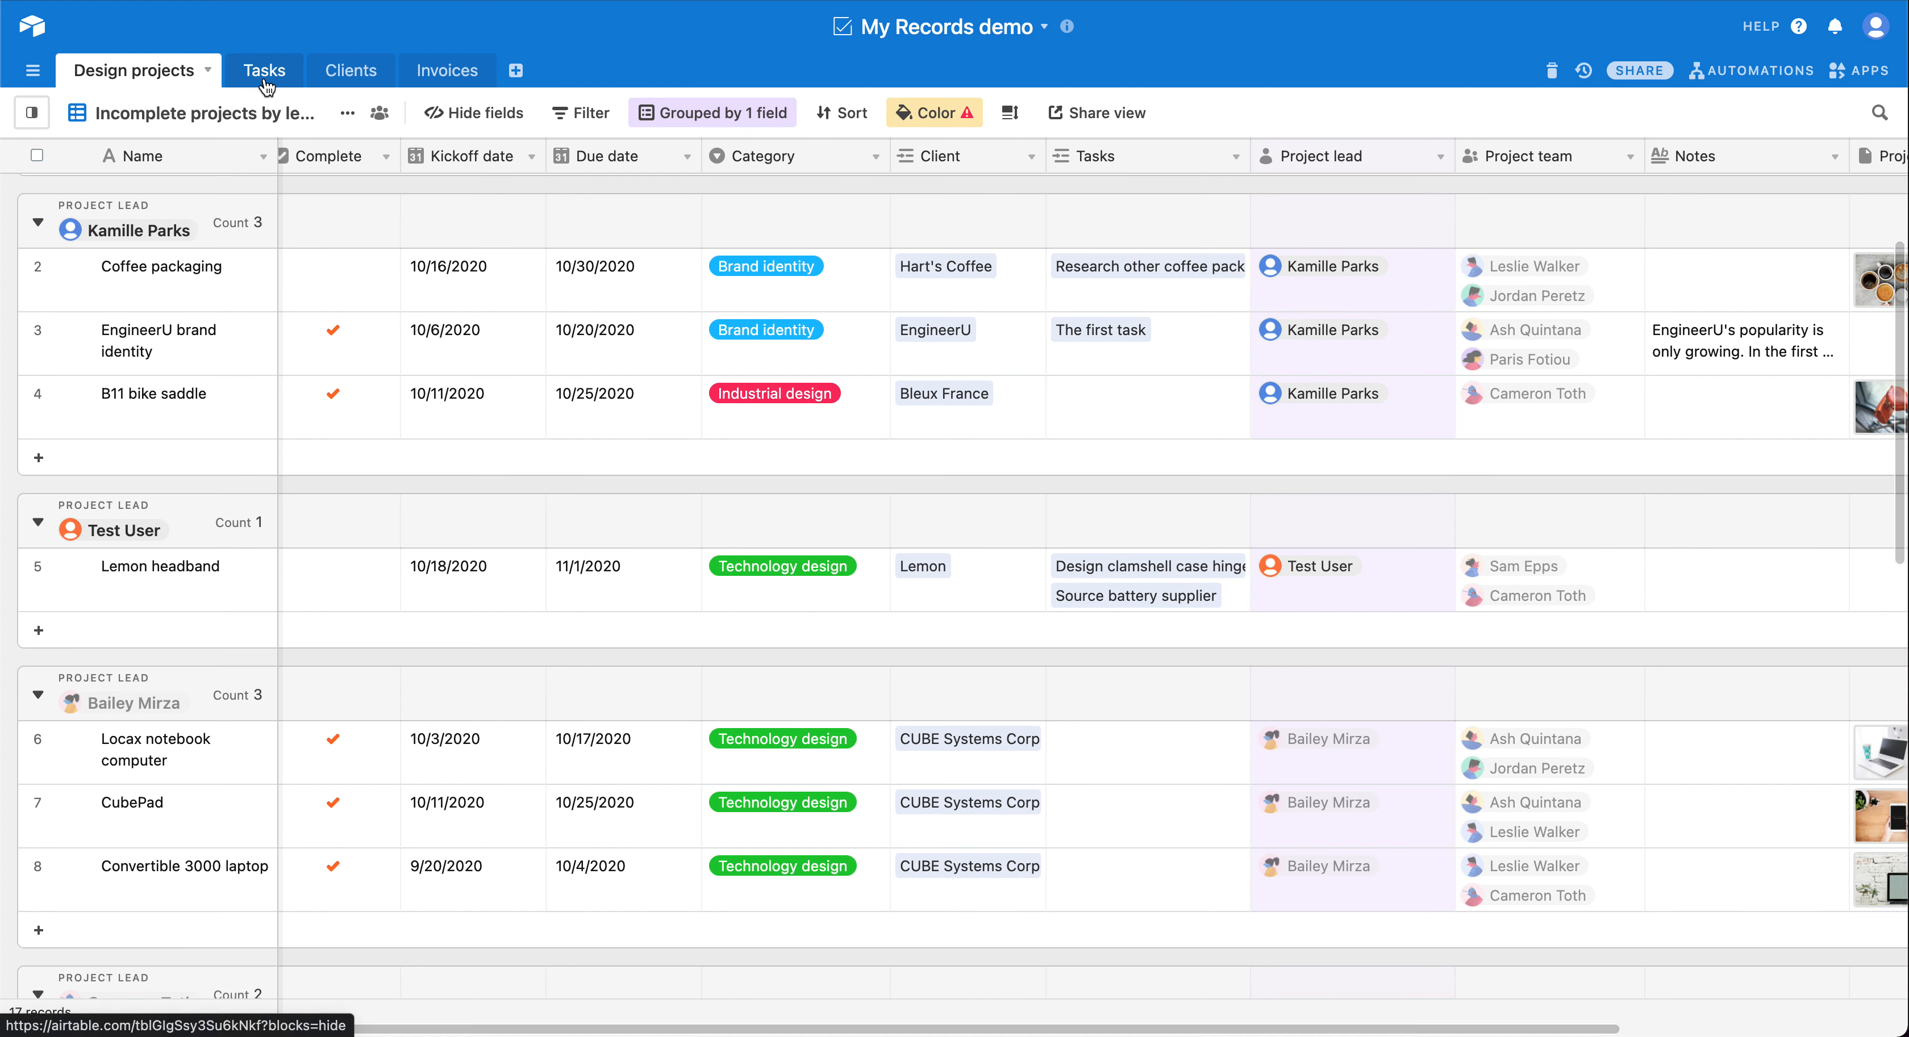
Step: Open the My Records app full screen and set Design projects to the All projects view with Project team and Project lead enabled
click(1858, 68)
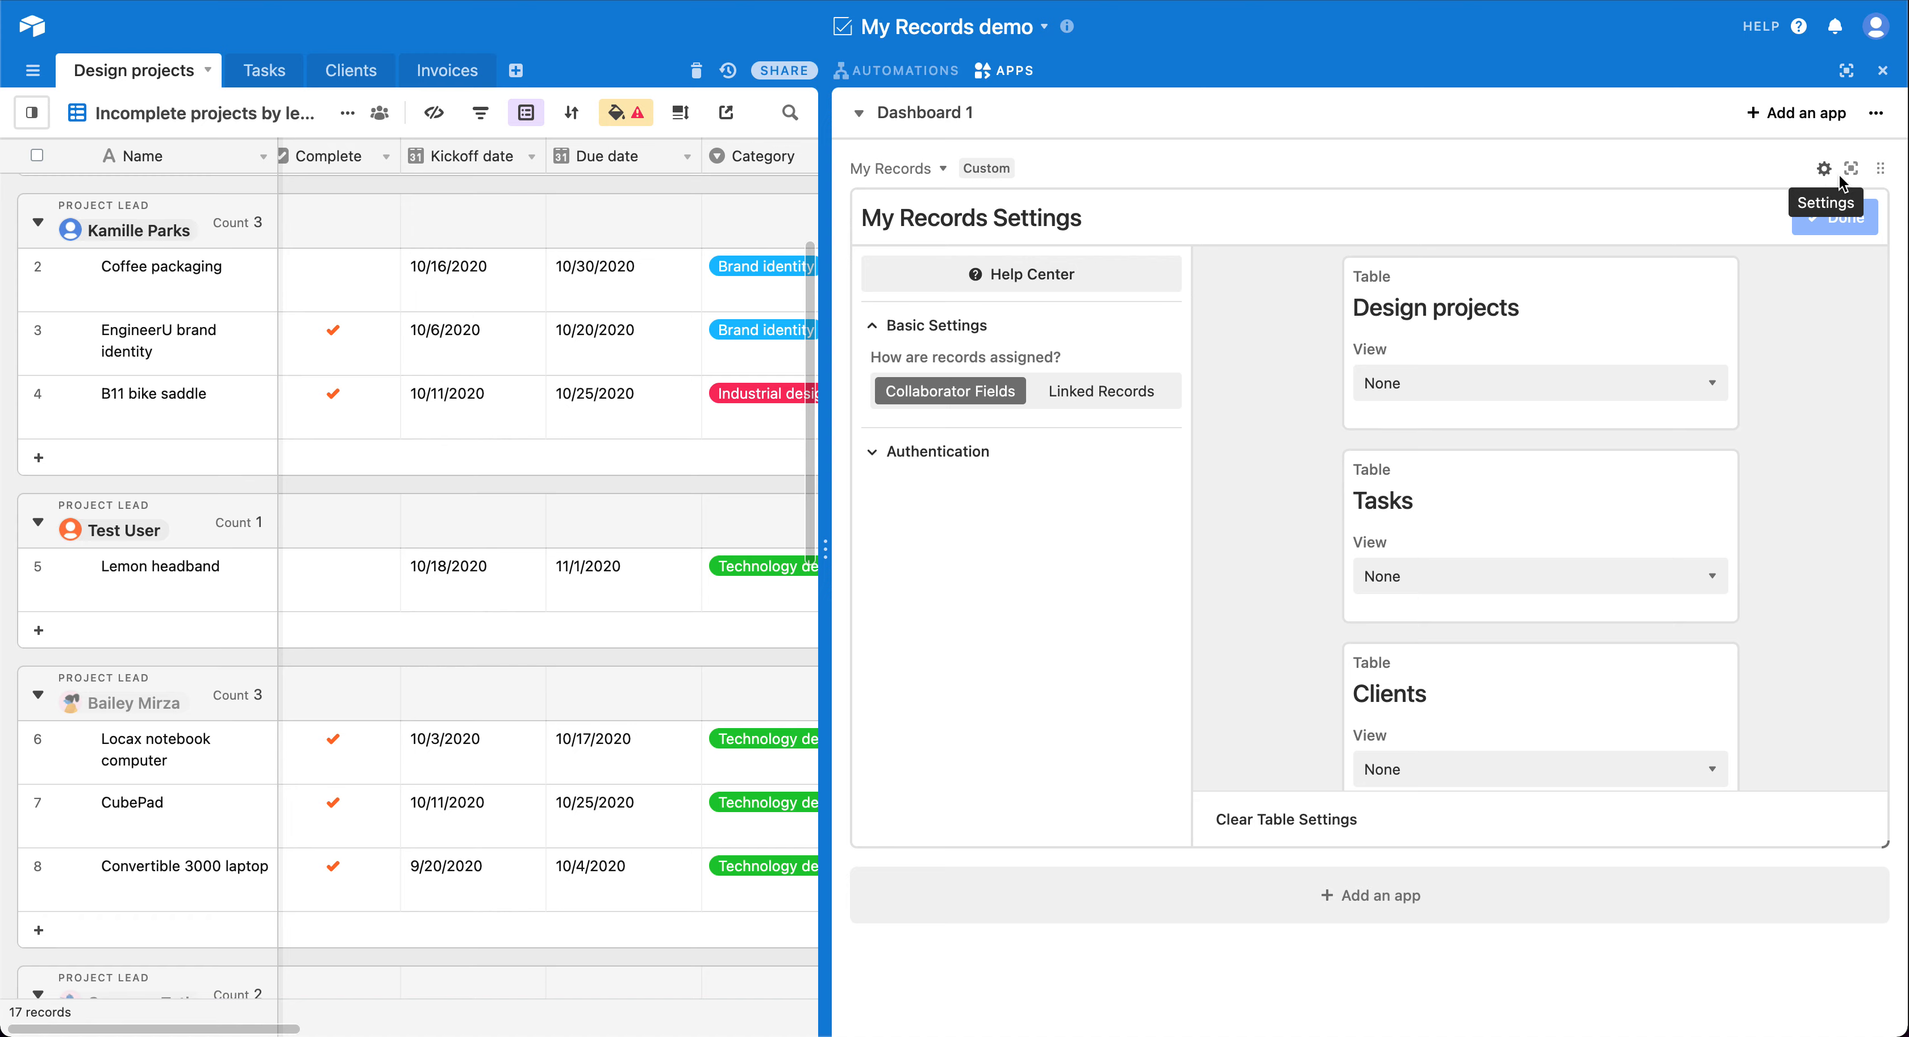
click(1848, 171)
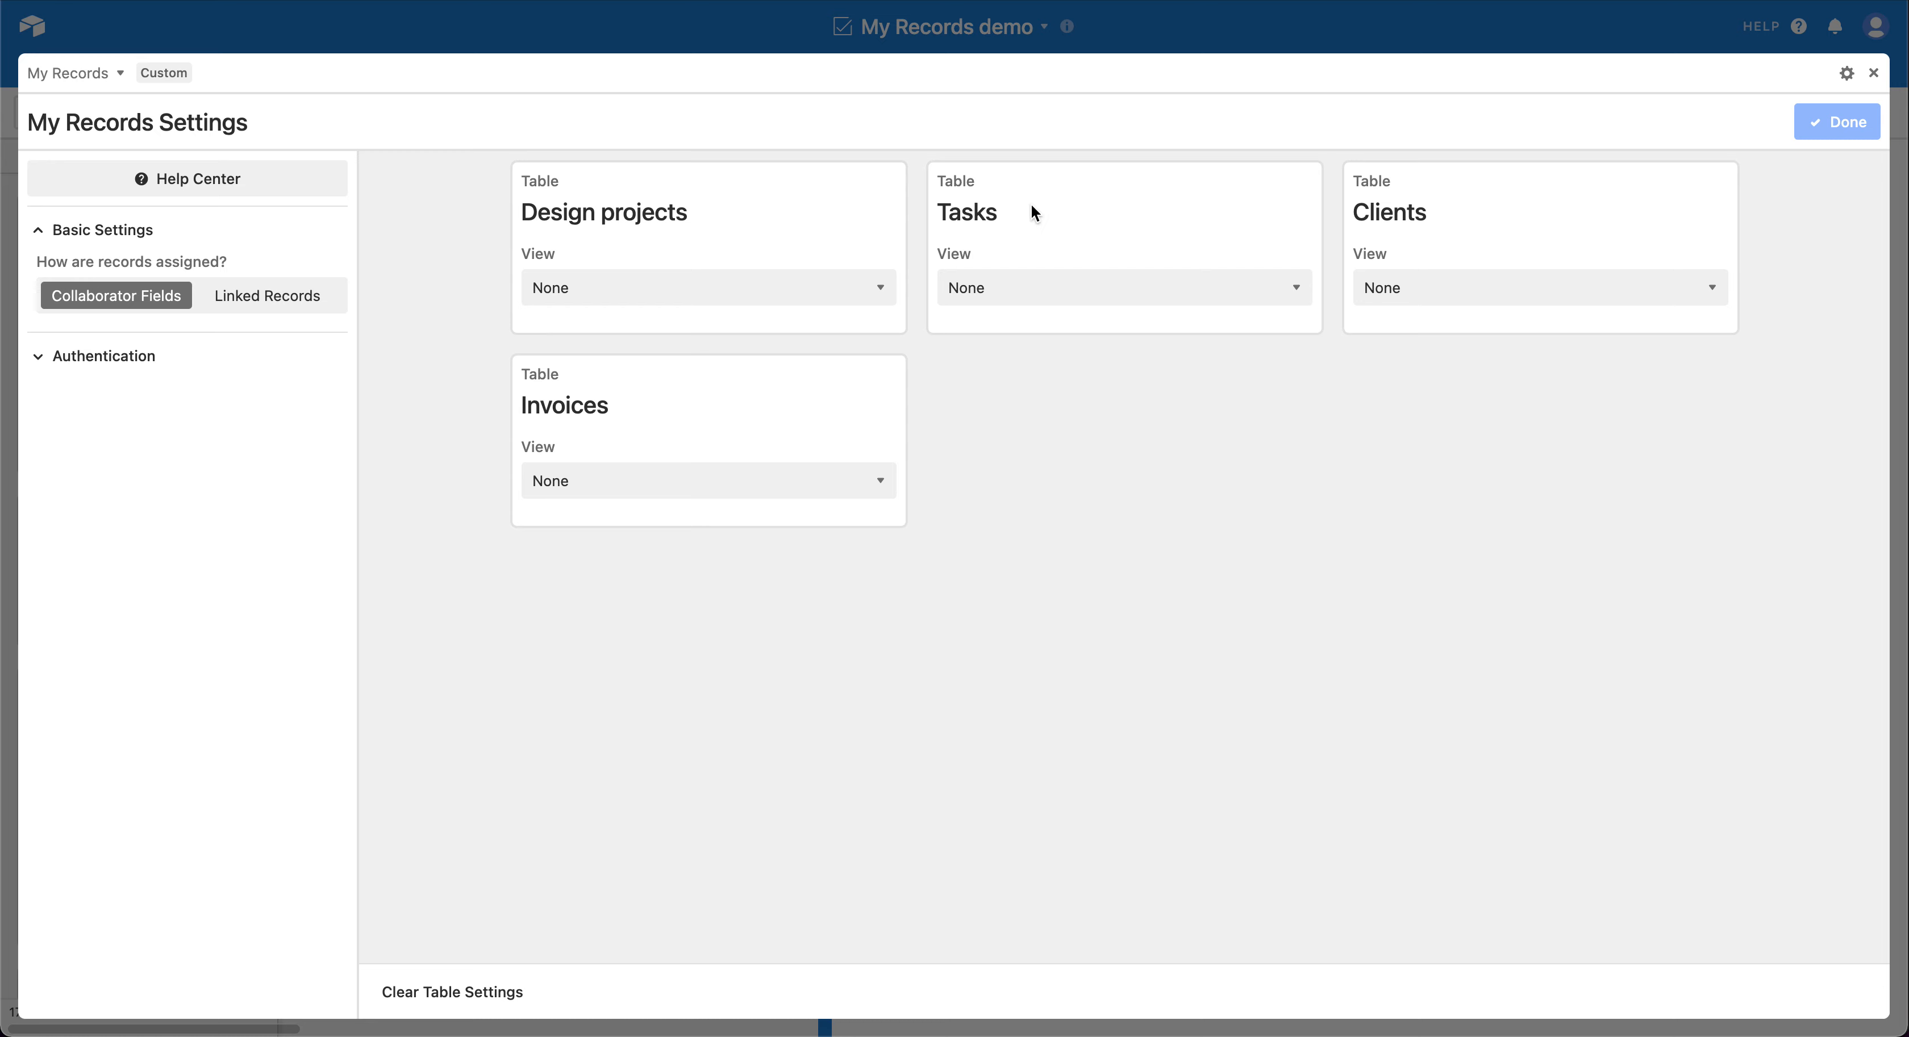
click(782, 278)
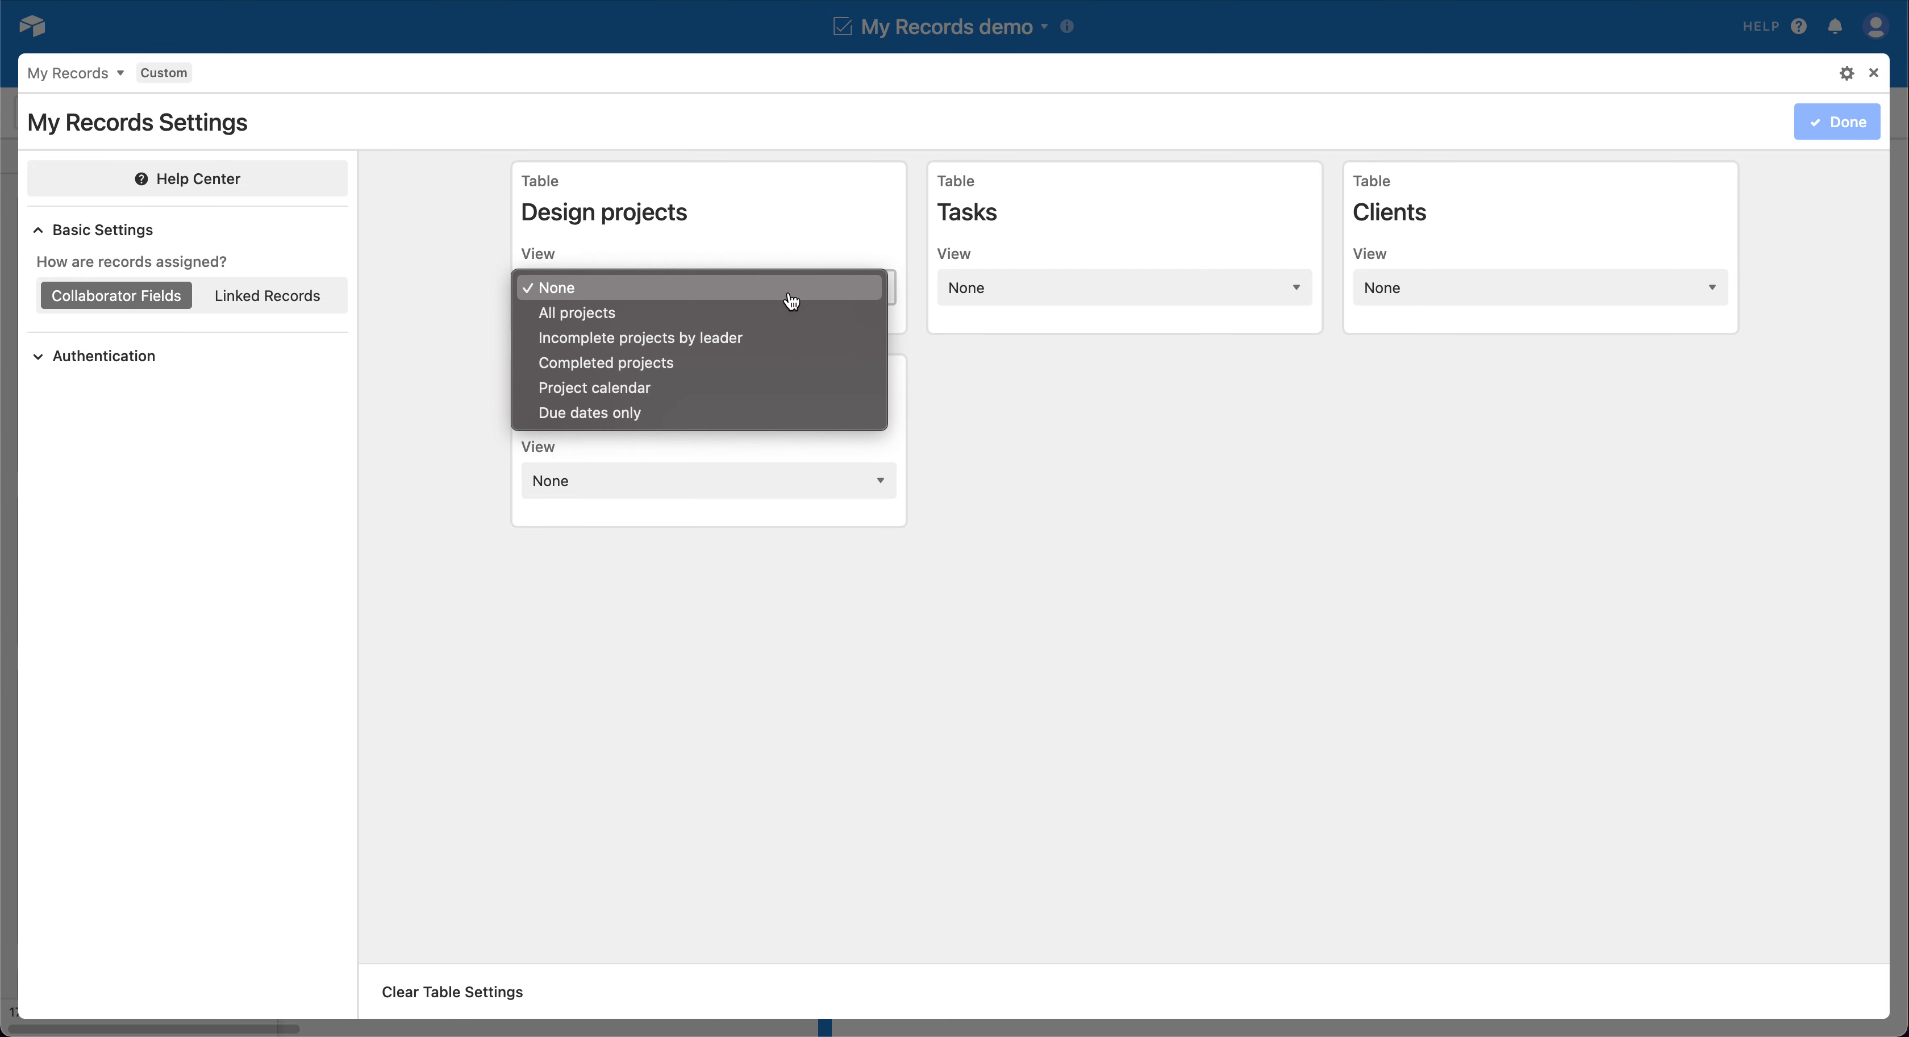
click(790, 312)
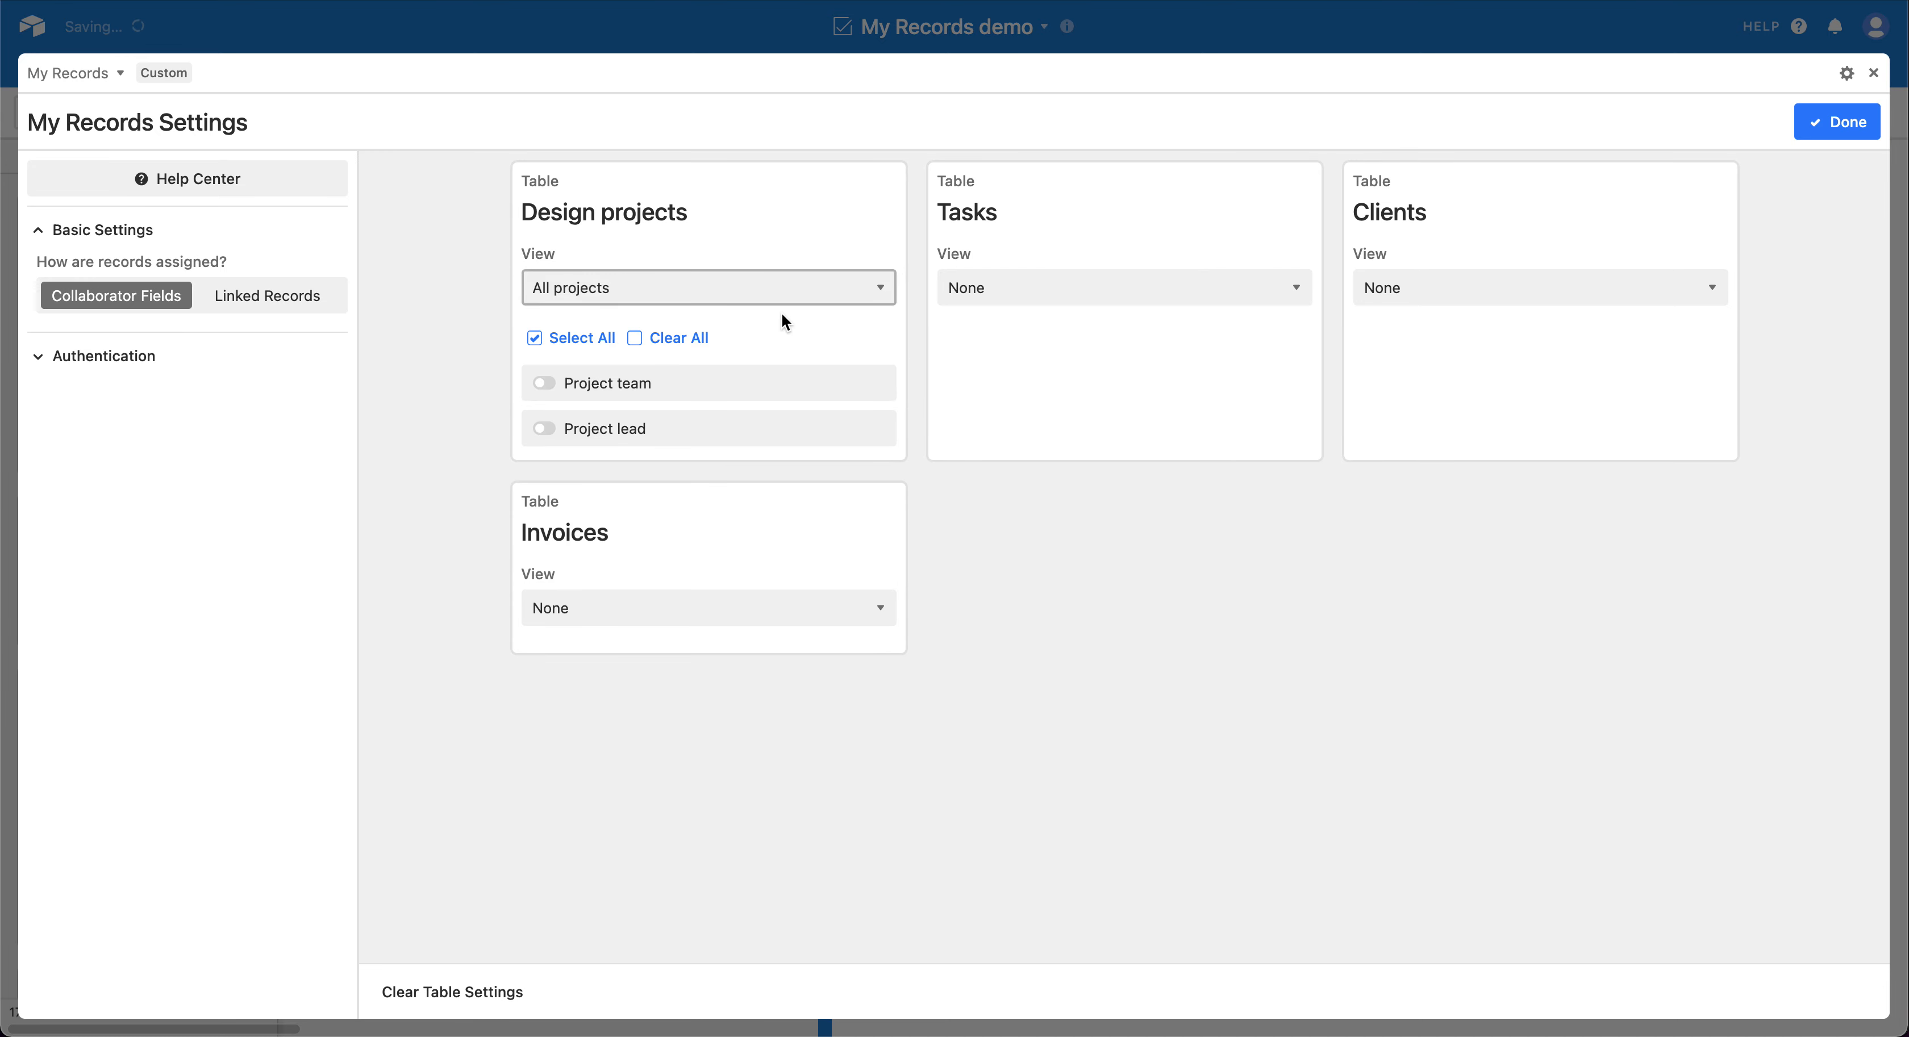
click(600, 392)
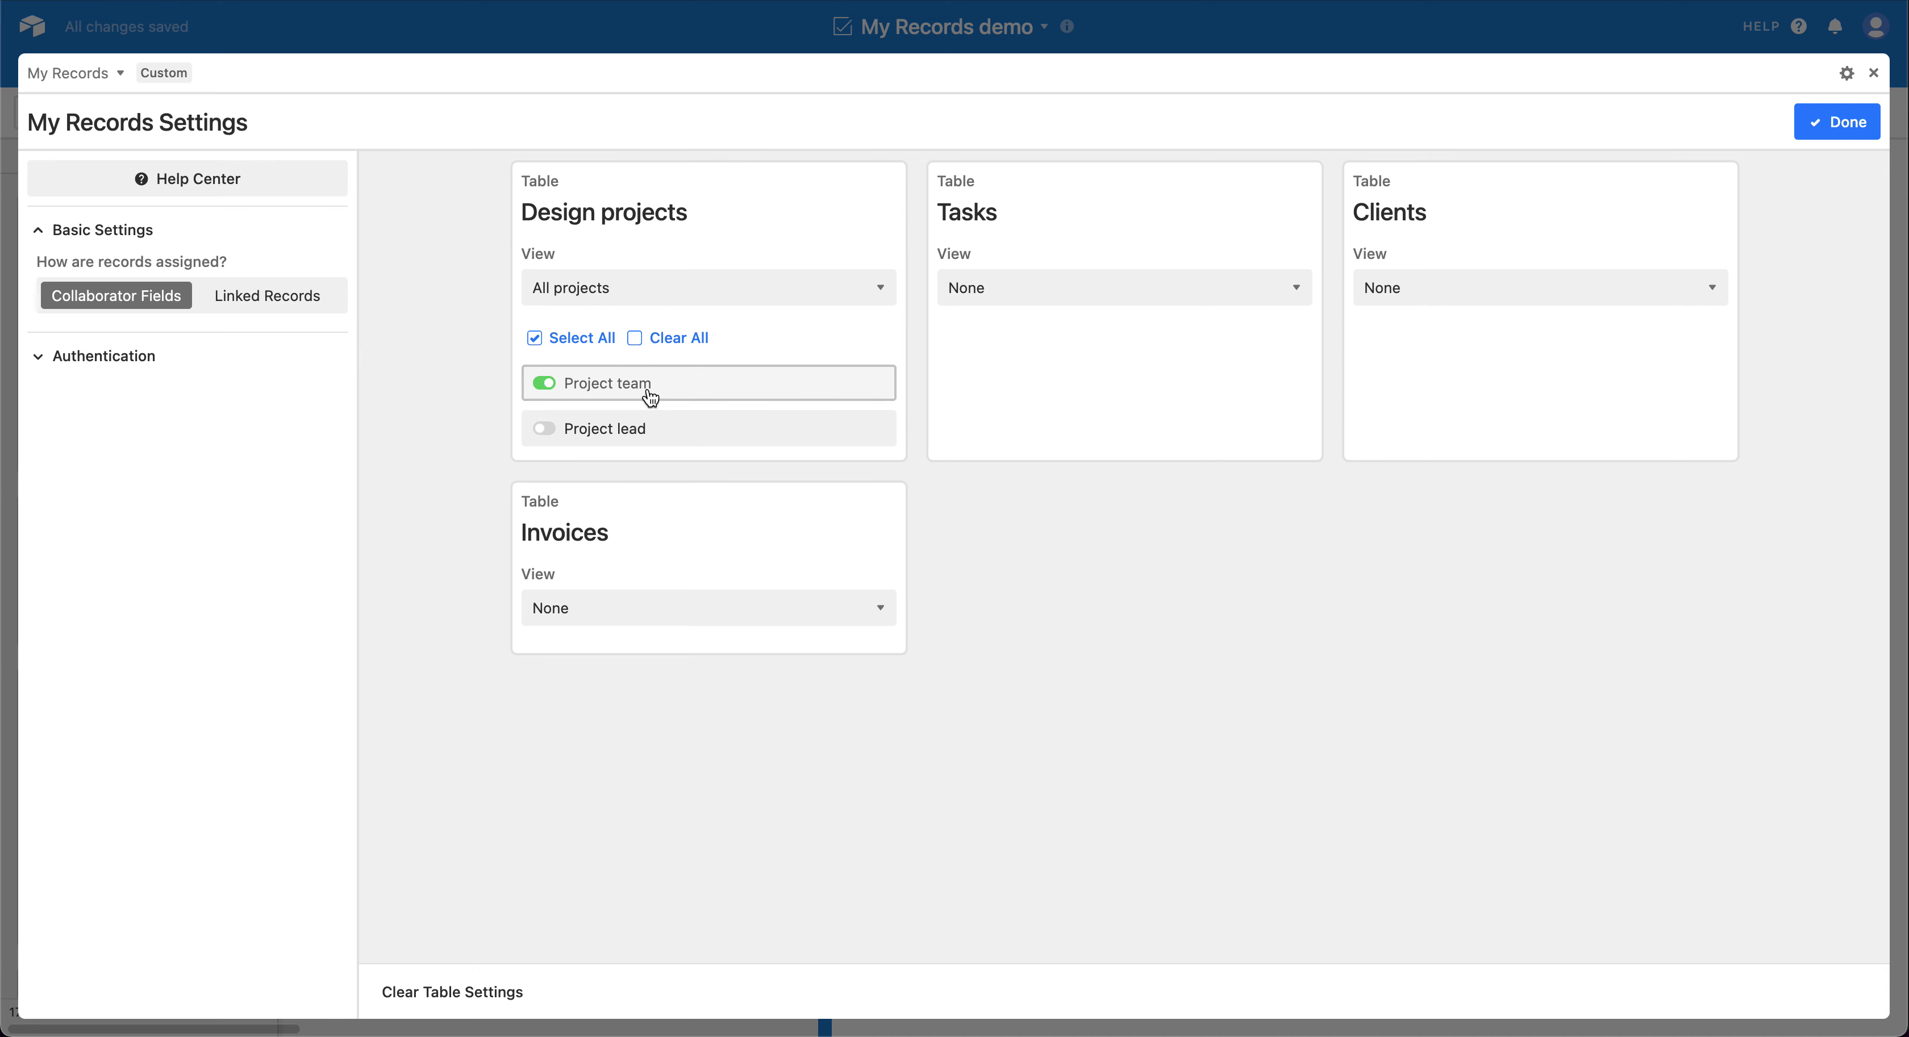
click(638, 430)
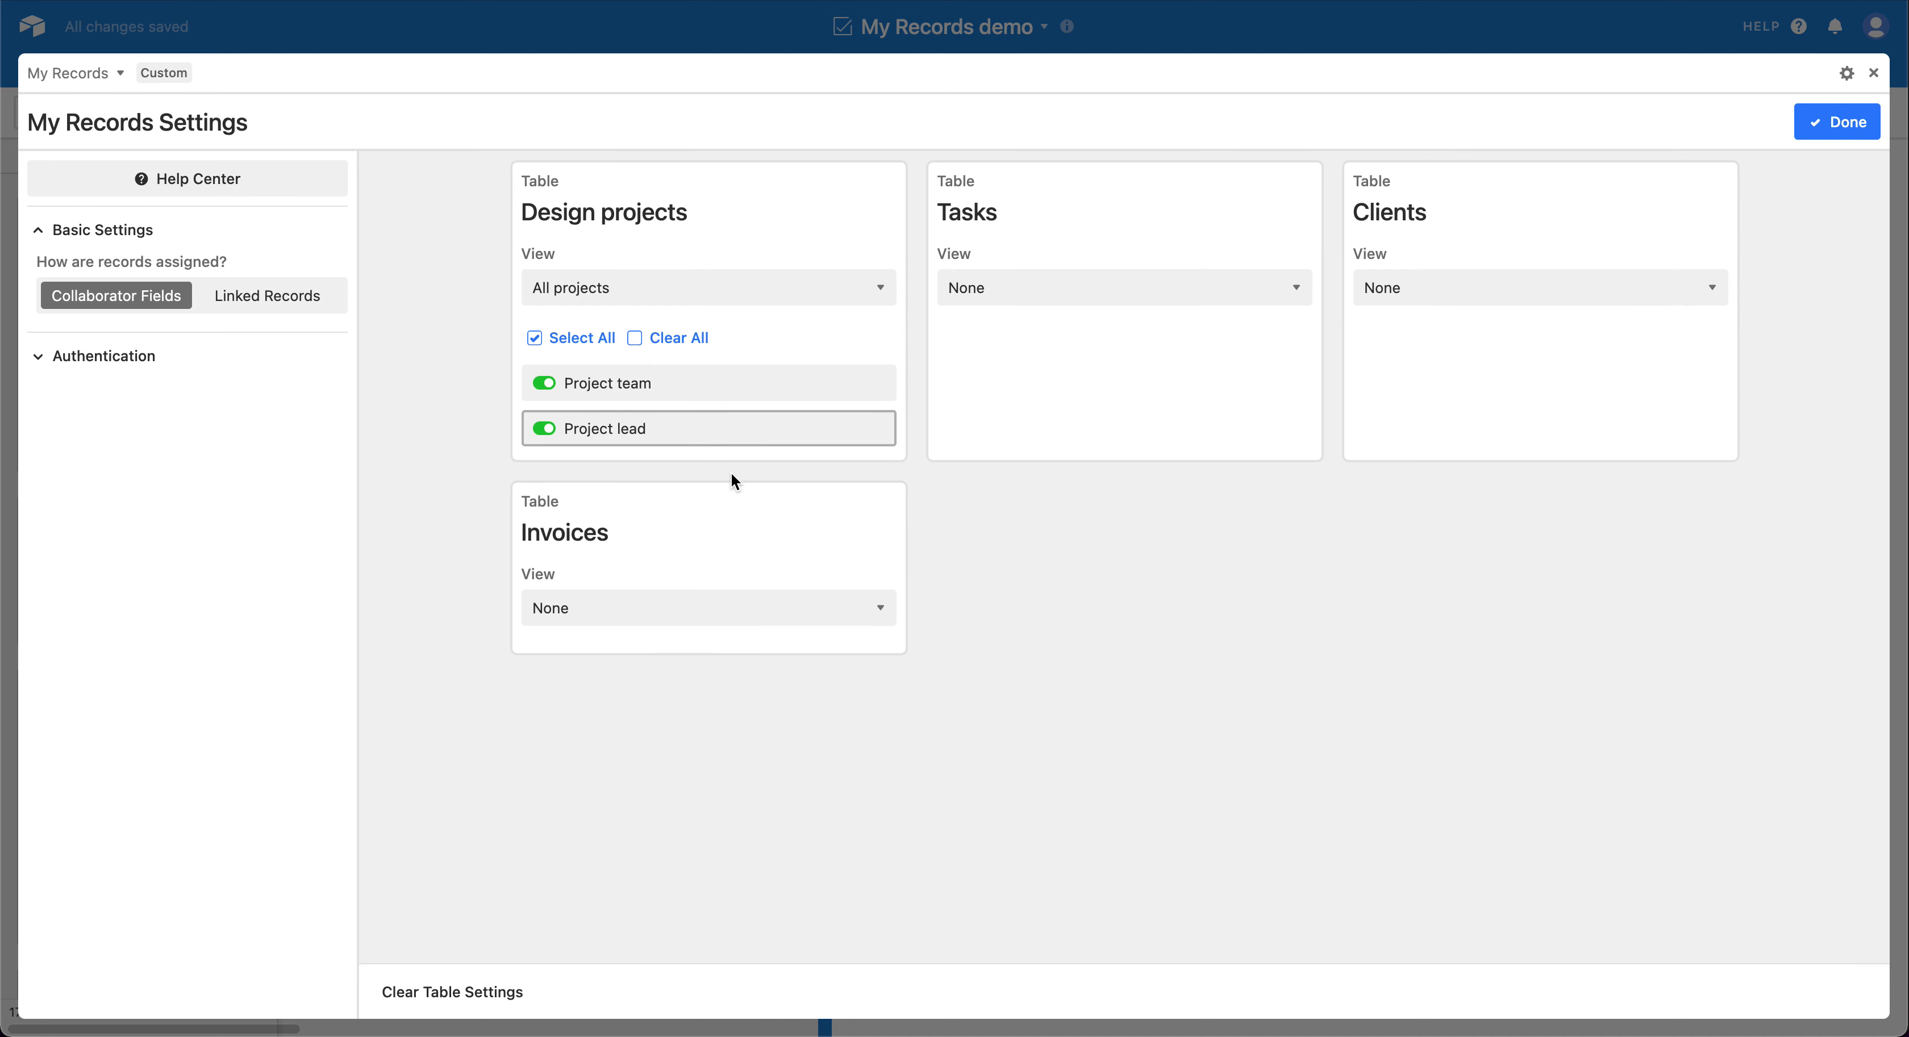
Step: Set the Tasks table to the All tasks view with the Assignee field enabled, and finish the settings
click(1074, 292)
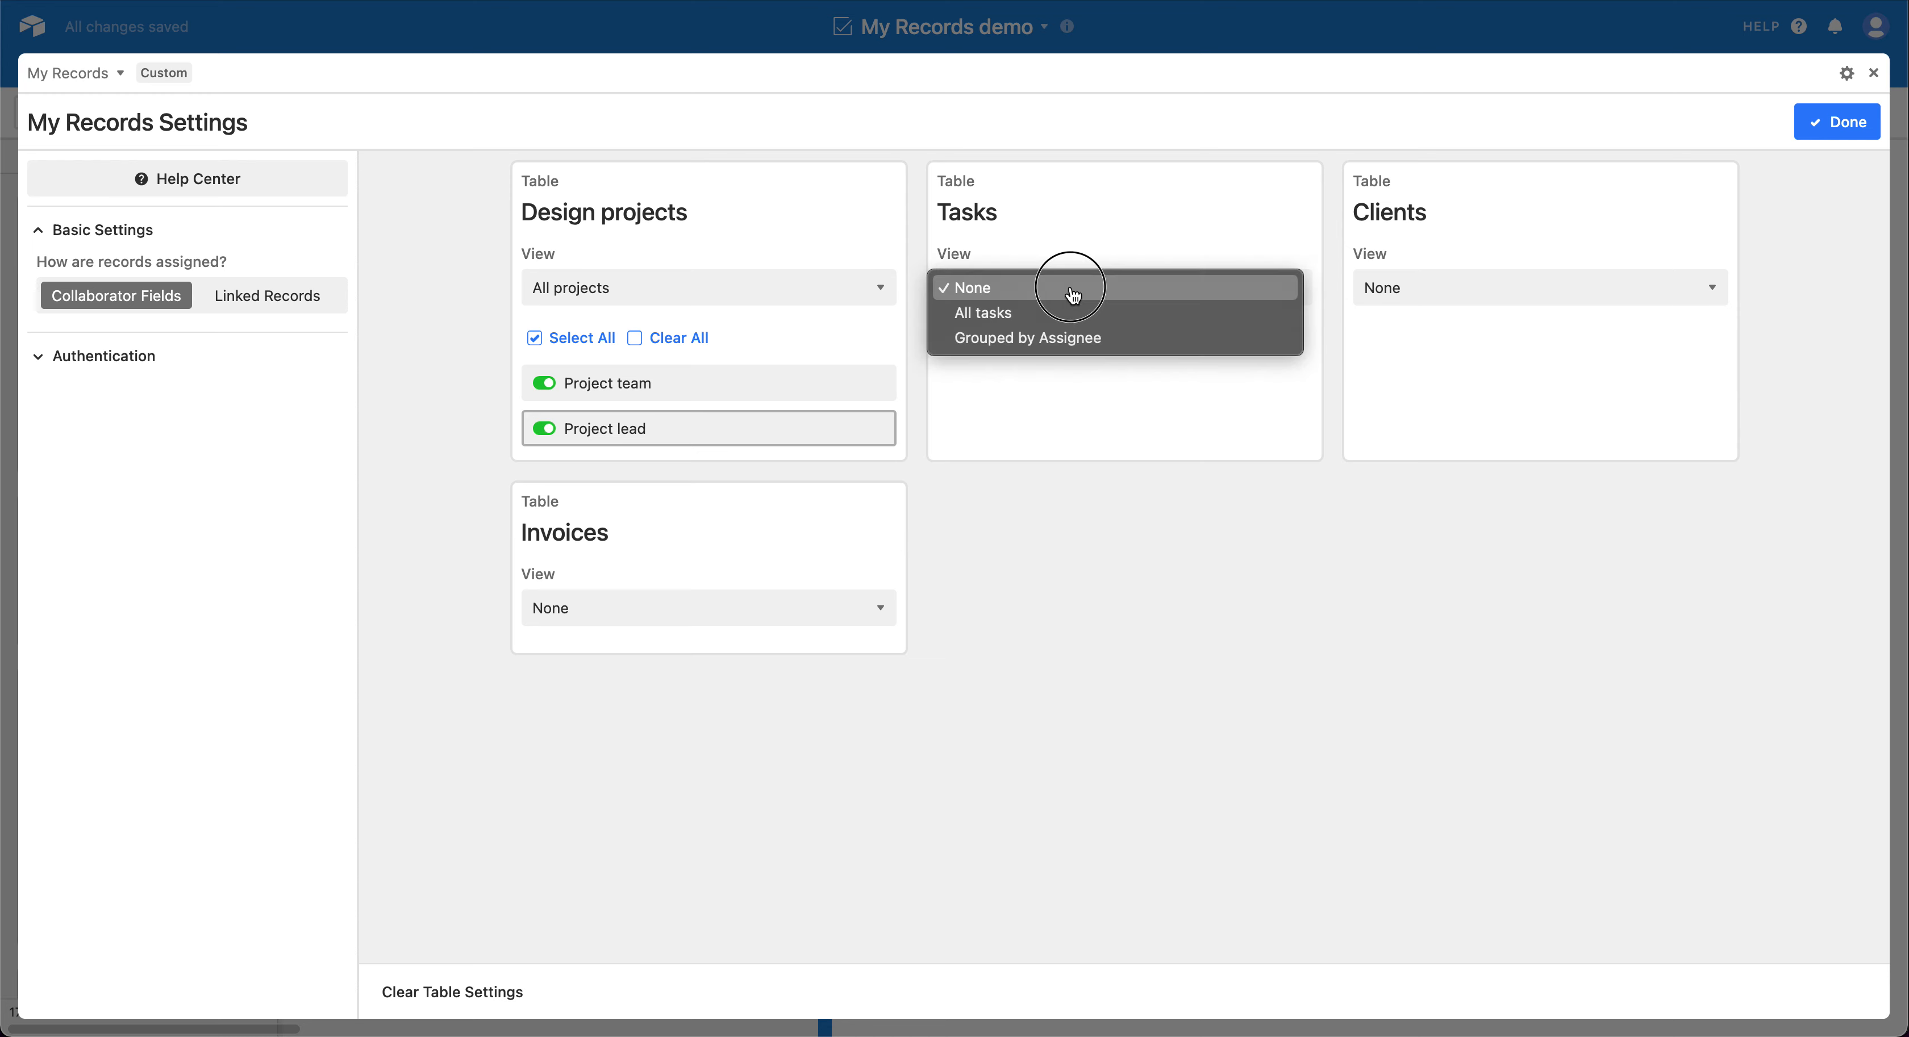
click(1067, 315)
click(1011, 382)
click(1845, 120)
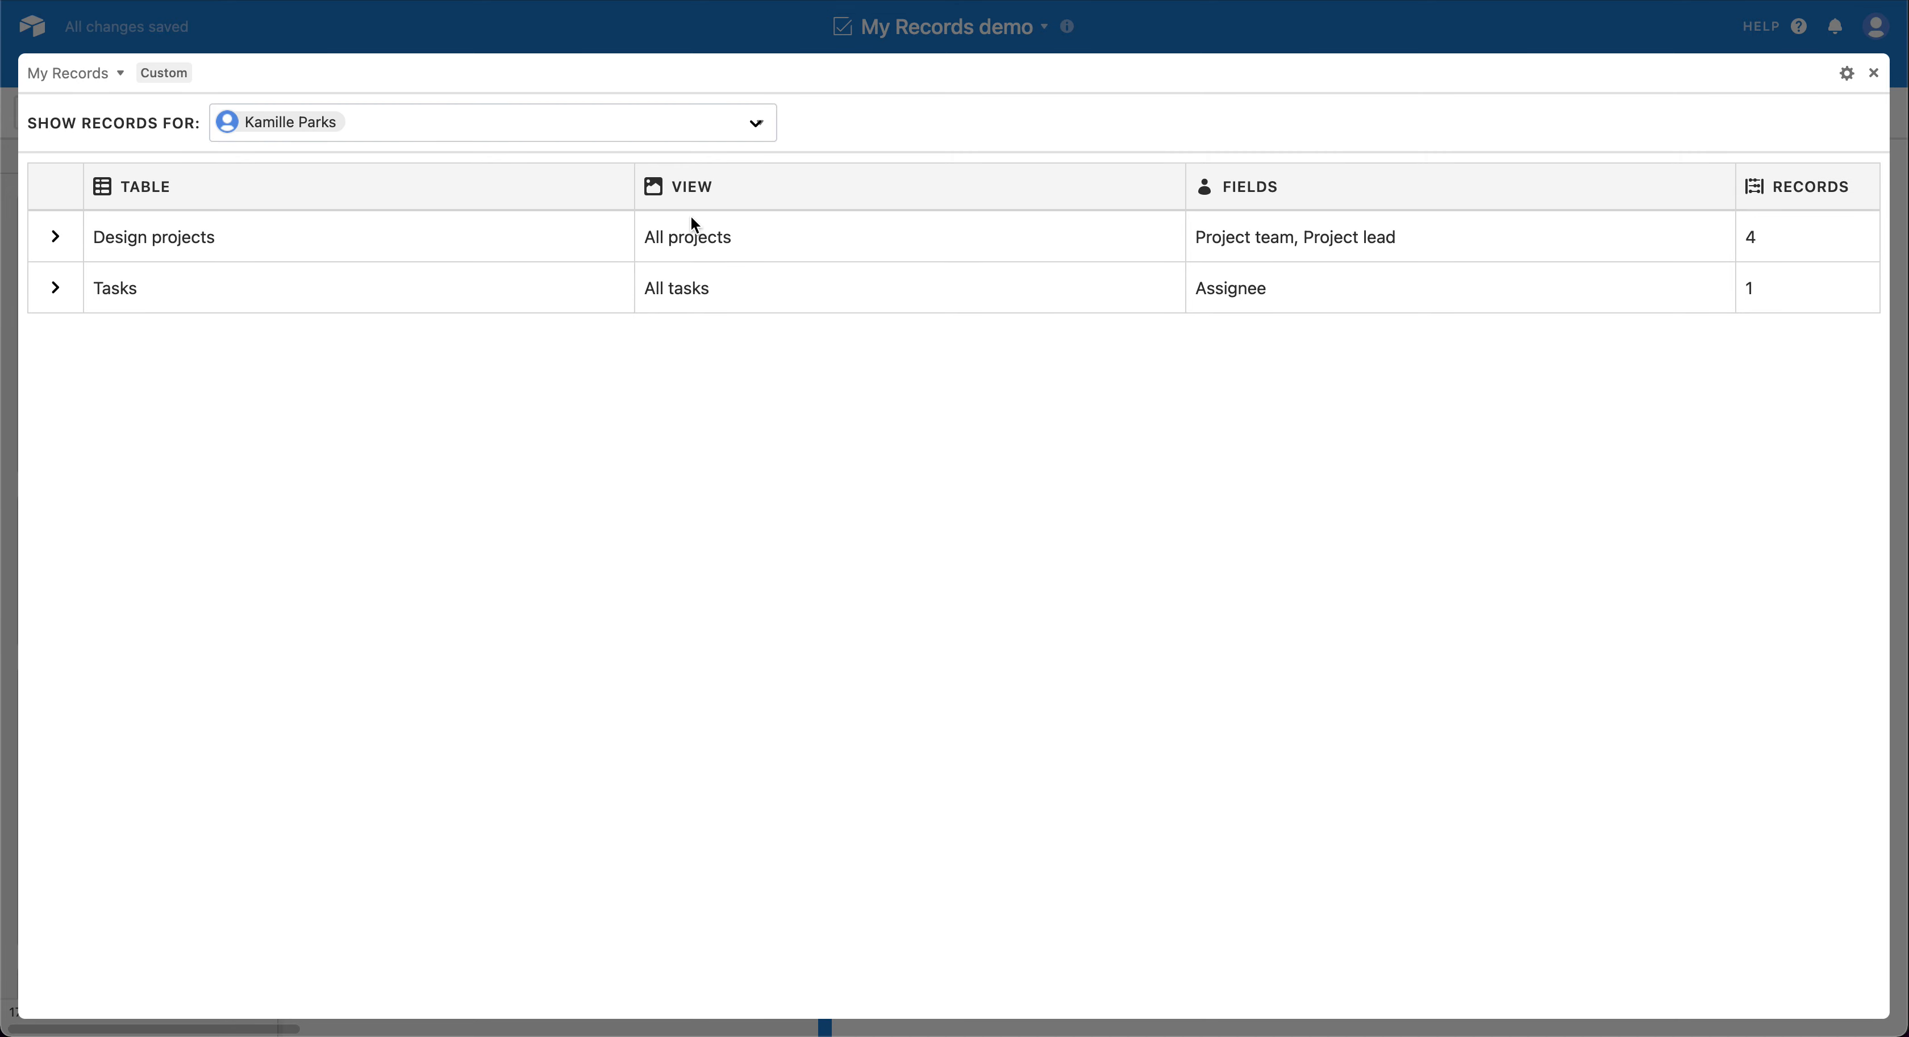
Step: Expand the associated Design projects and Tasks records, and show the records for Test User
click(58, 237)
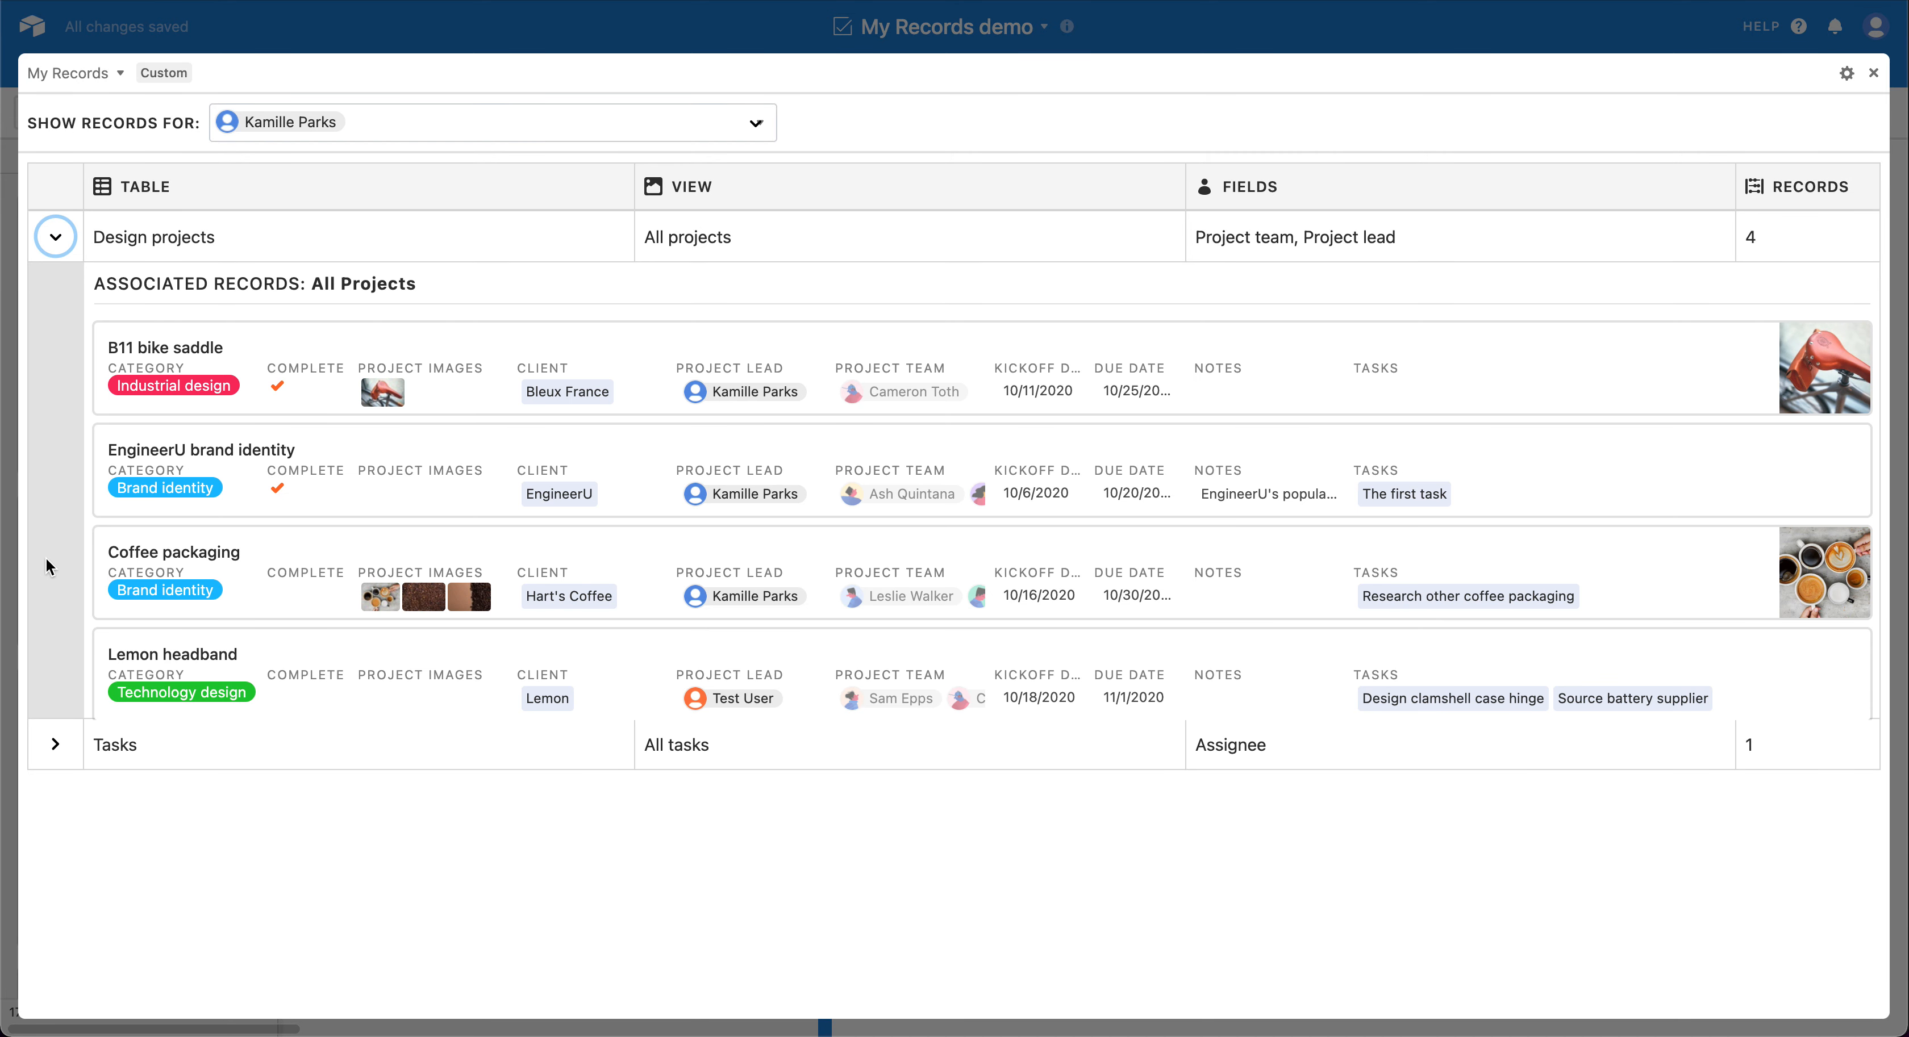
click(55, 745)
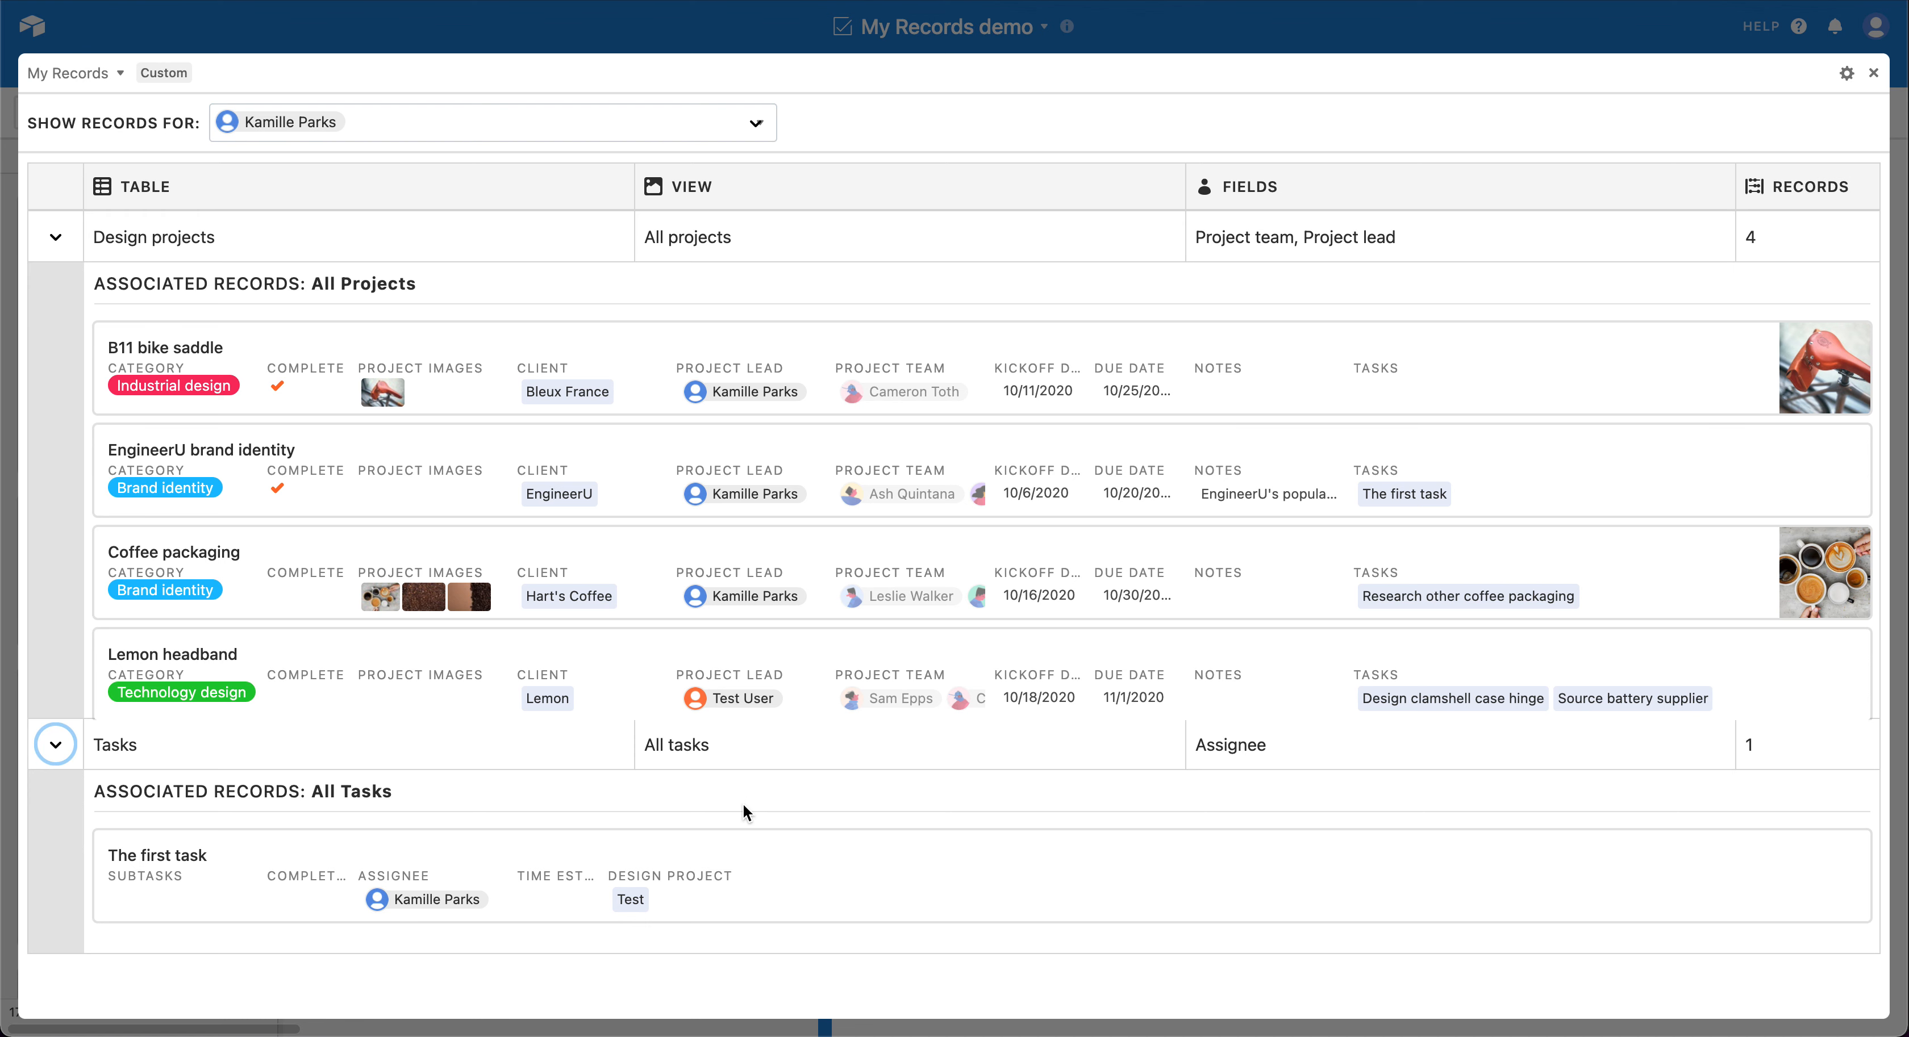
click(540, 136)
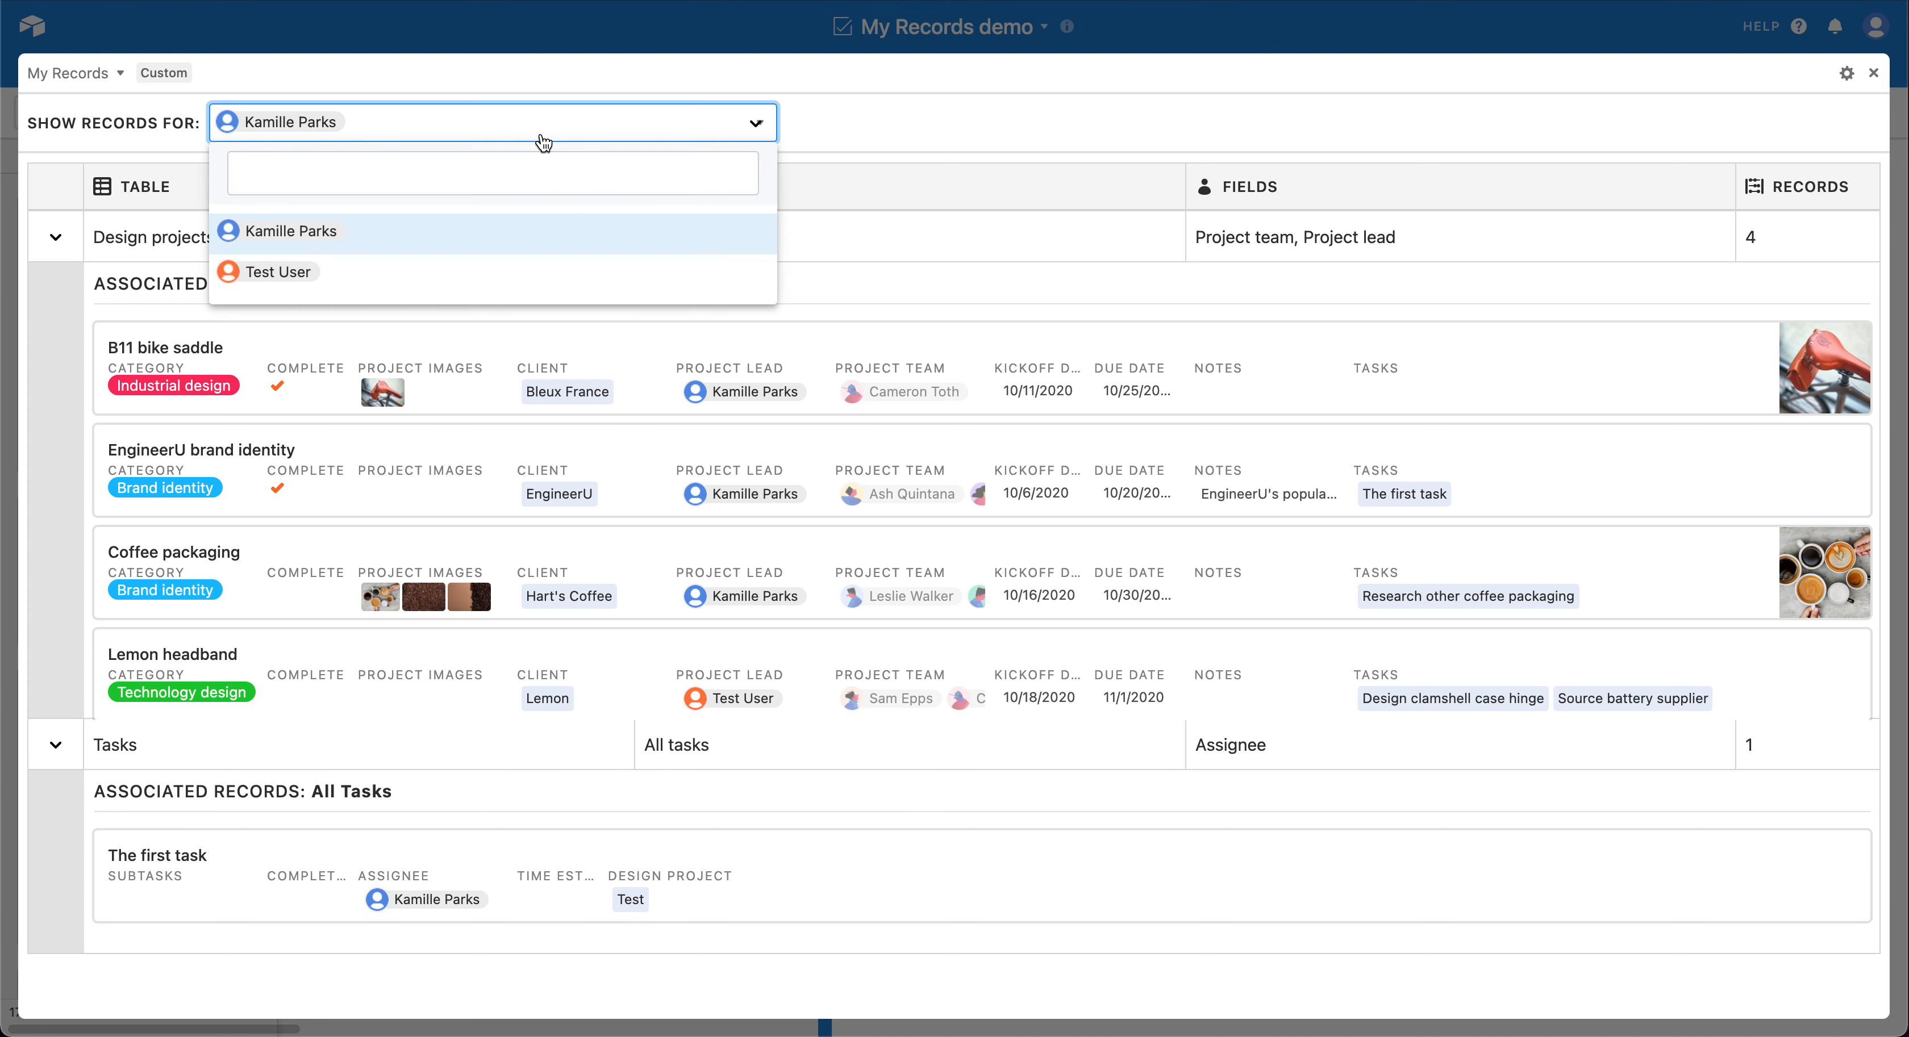
click(439, 265)
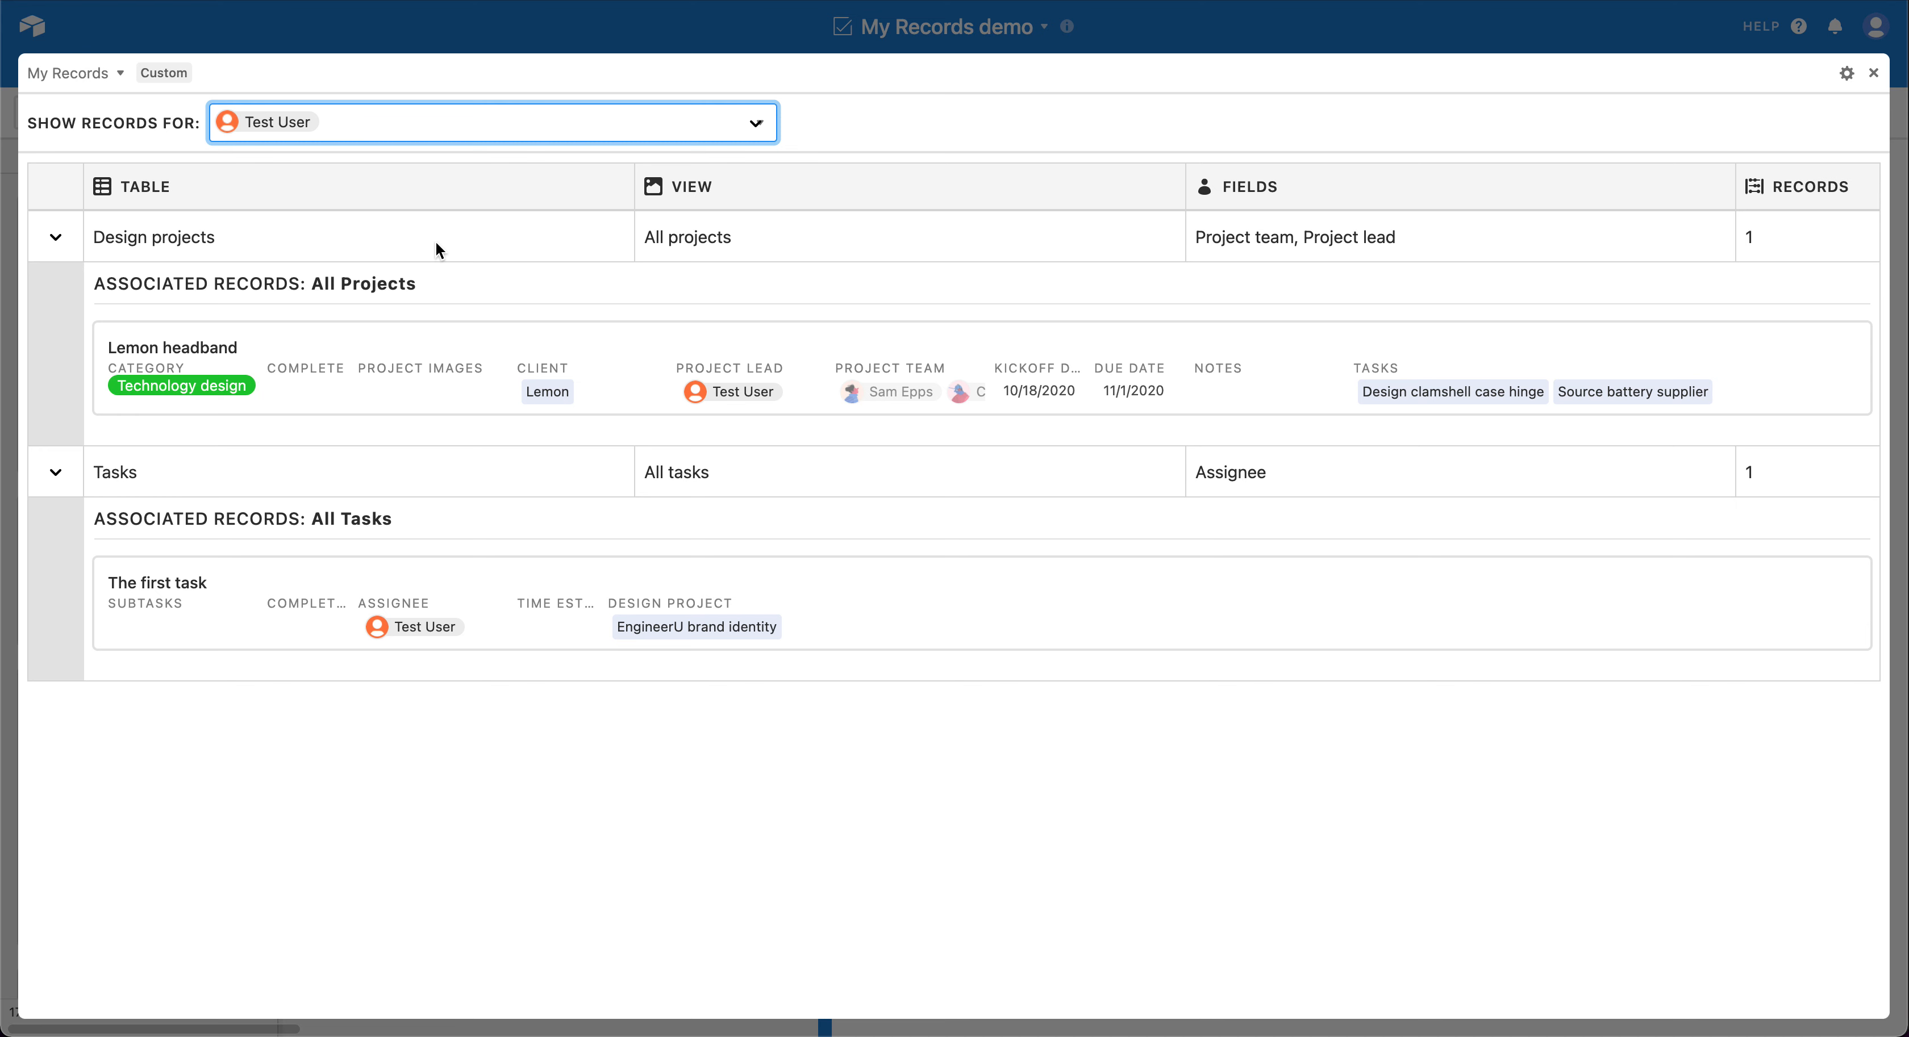
Step: Switch the displayed records back to the other collaborator in the list
click(418, 126)
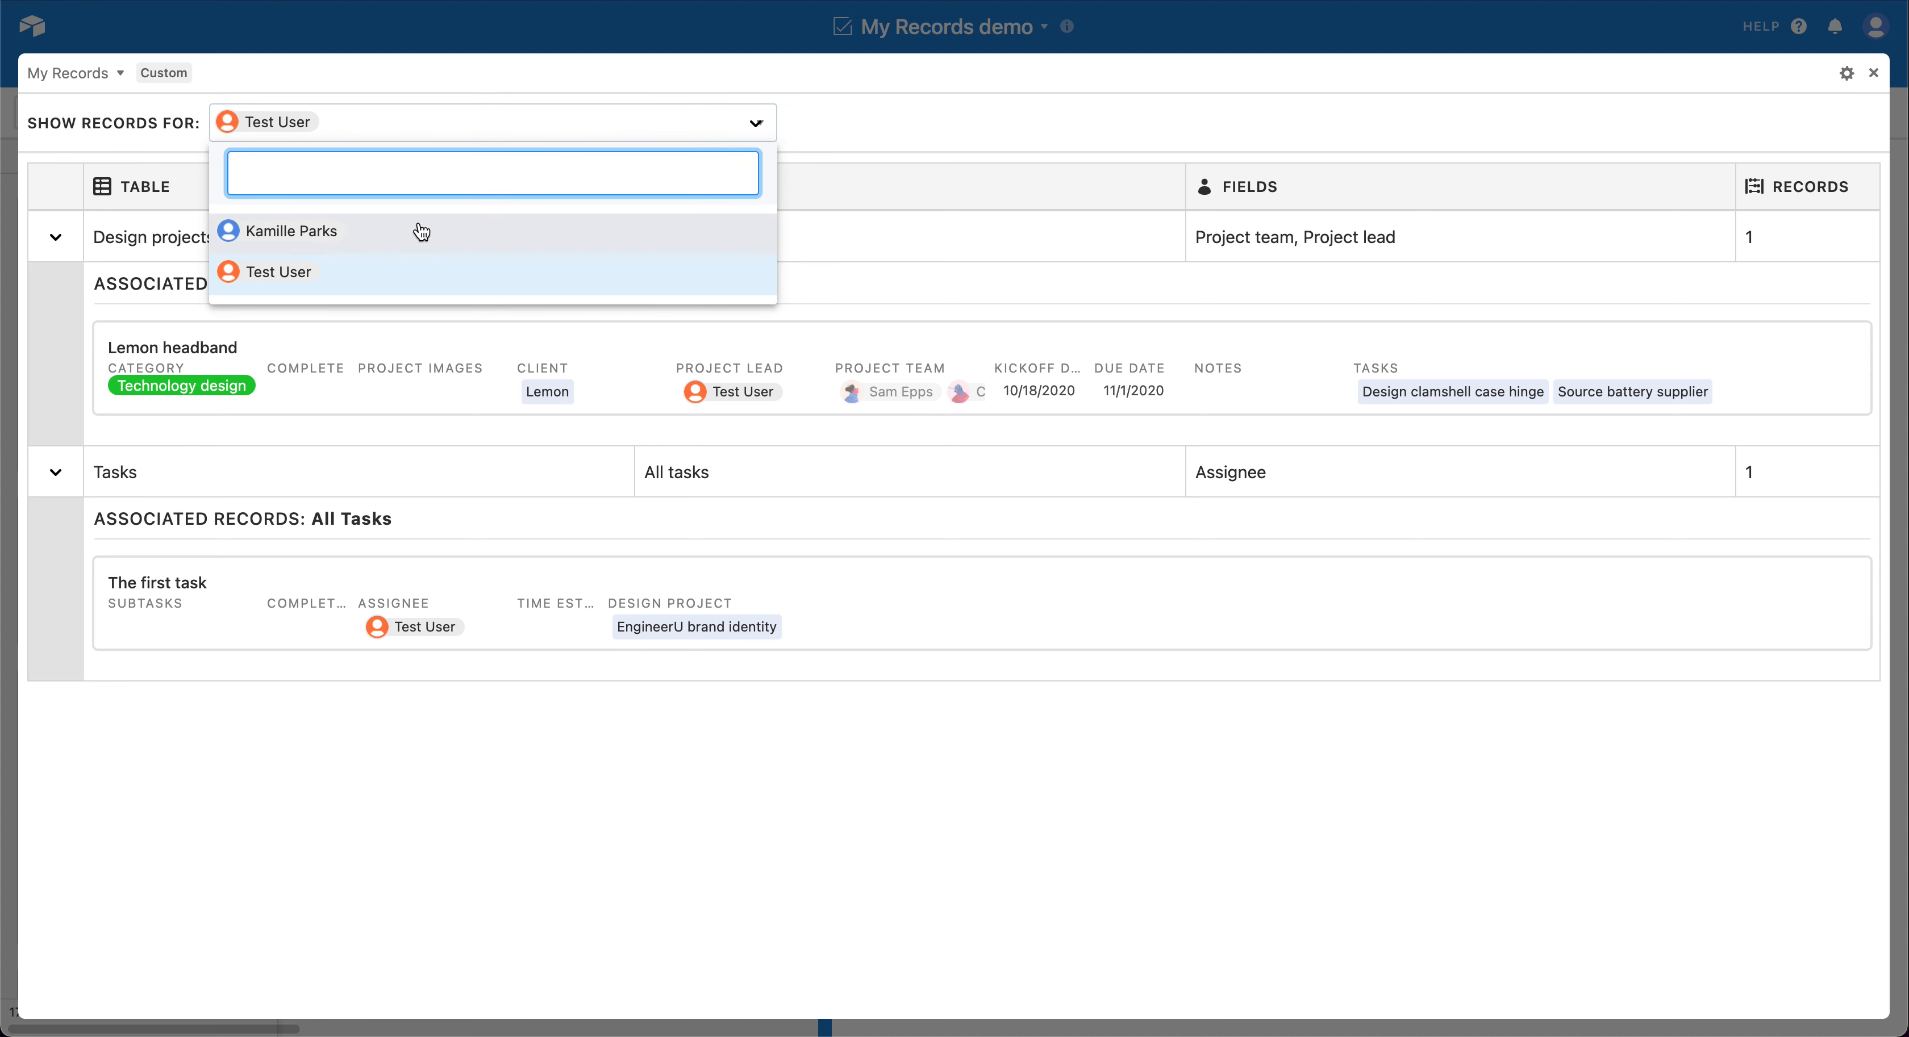
click(867, 113)
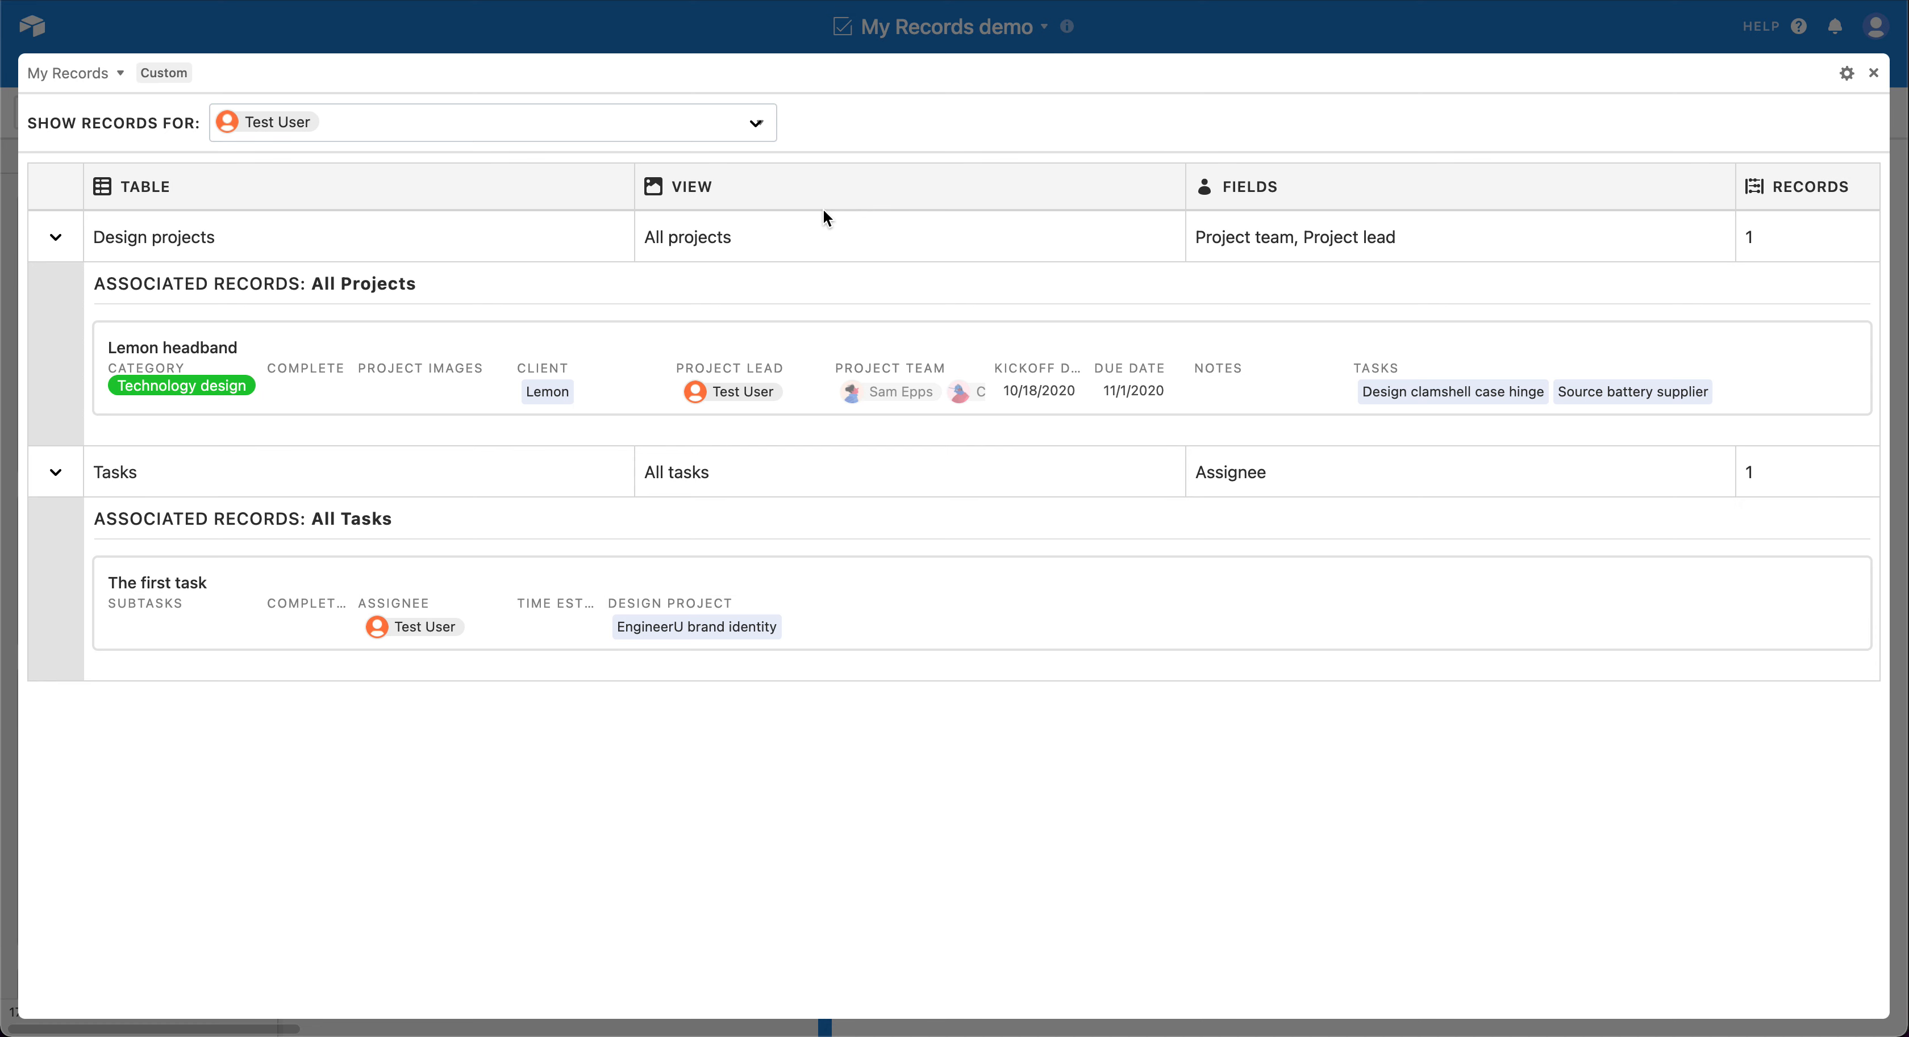
click(677, 131)
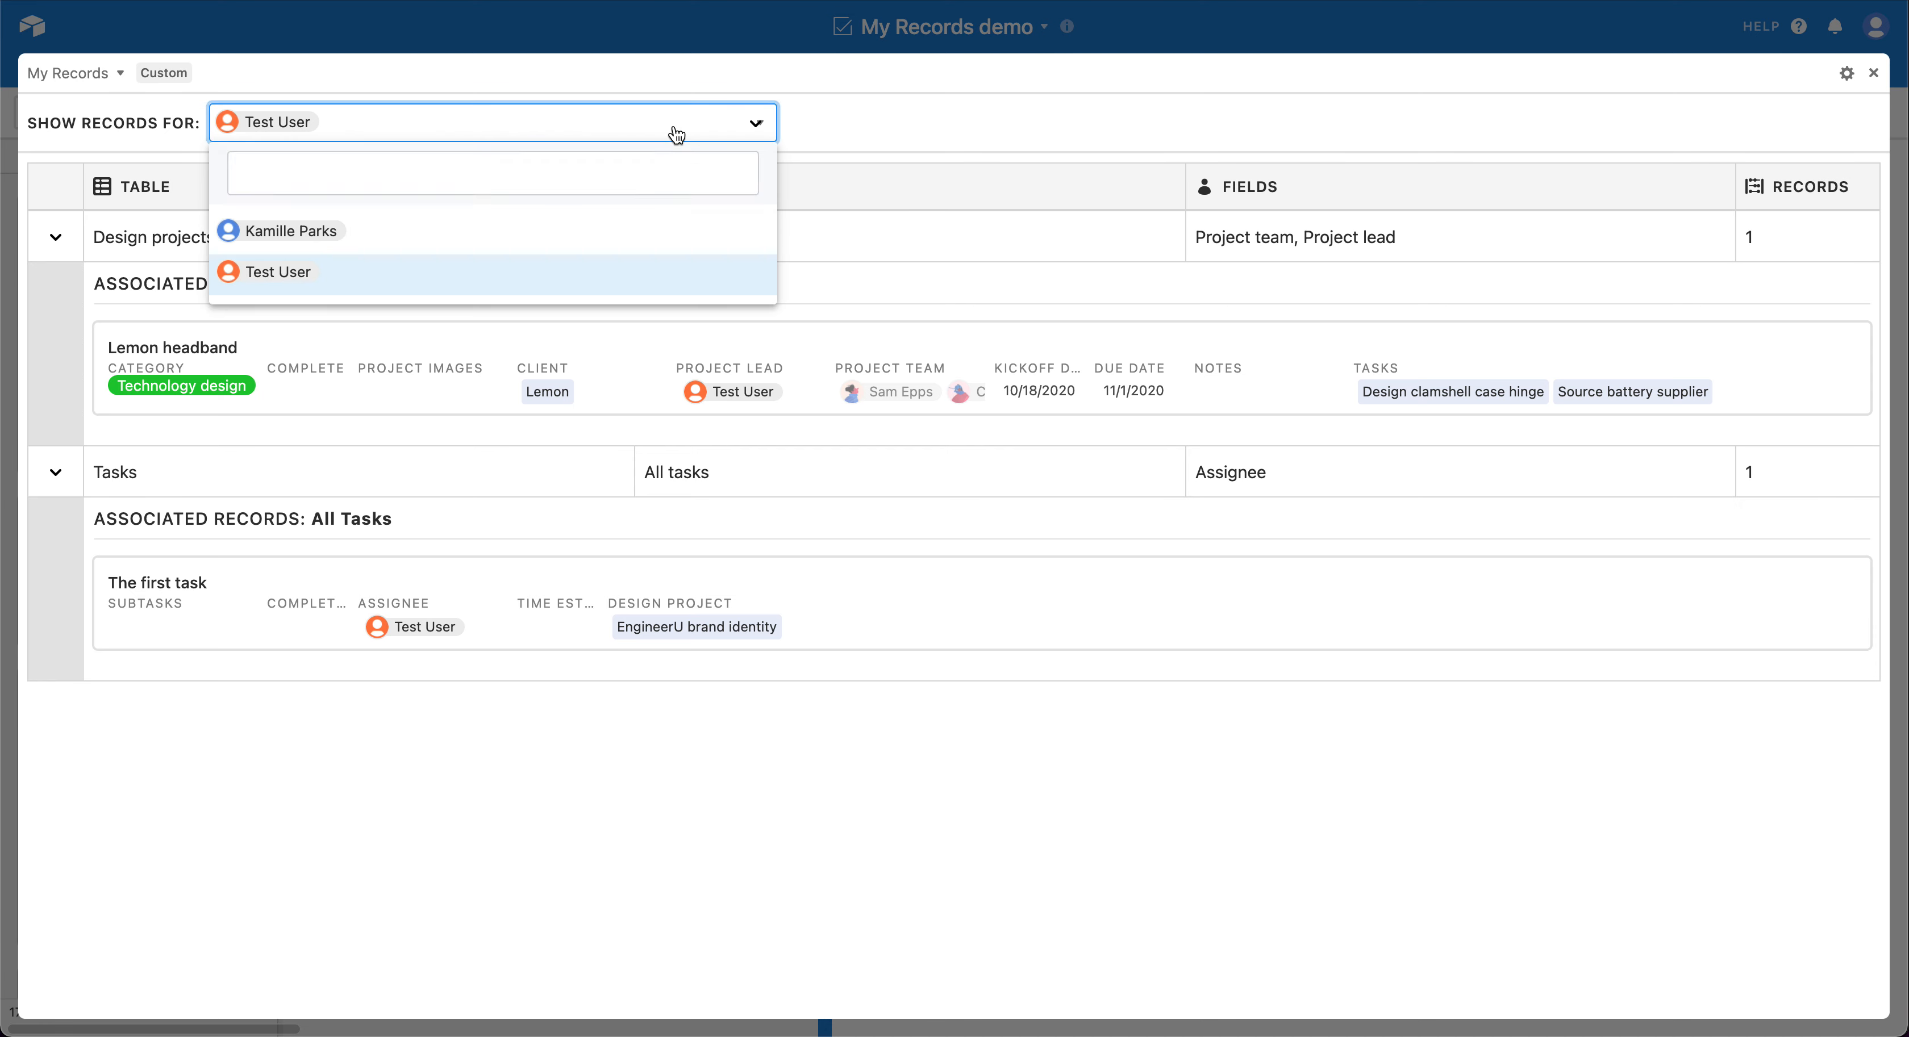
click(584, 239)
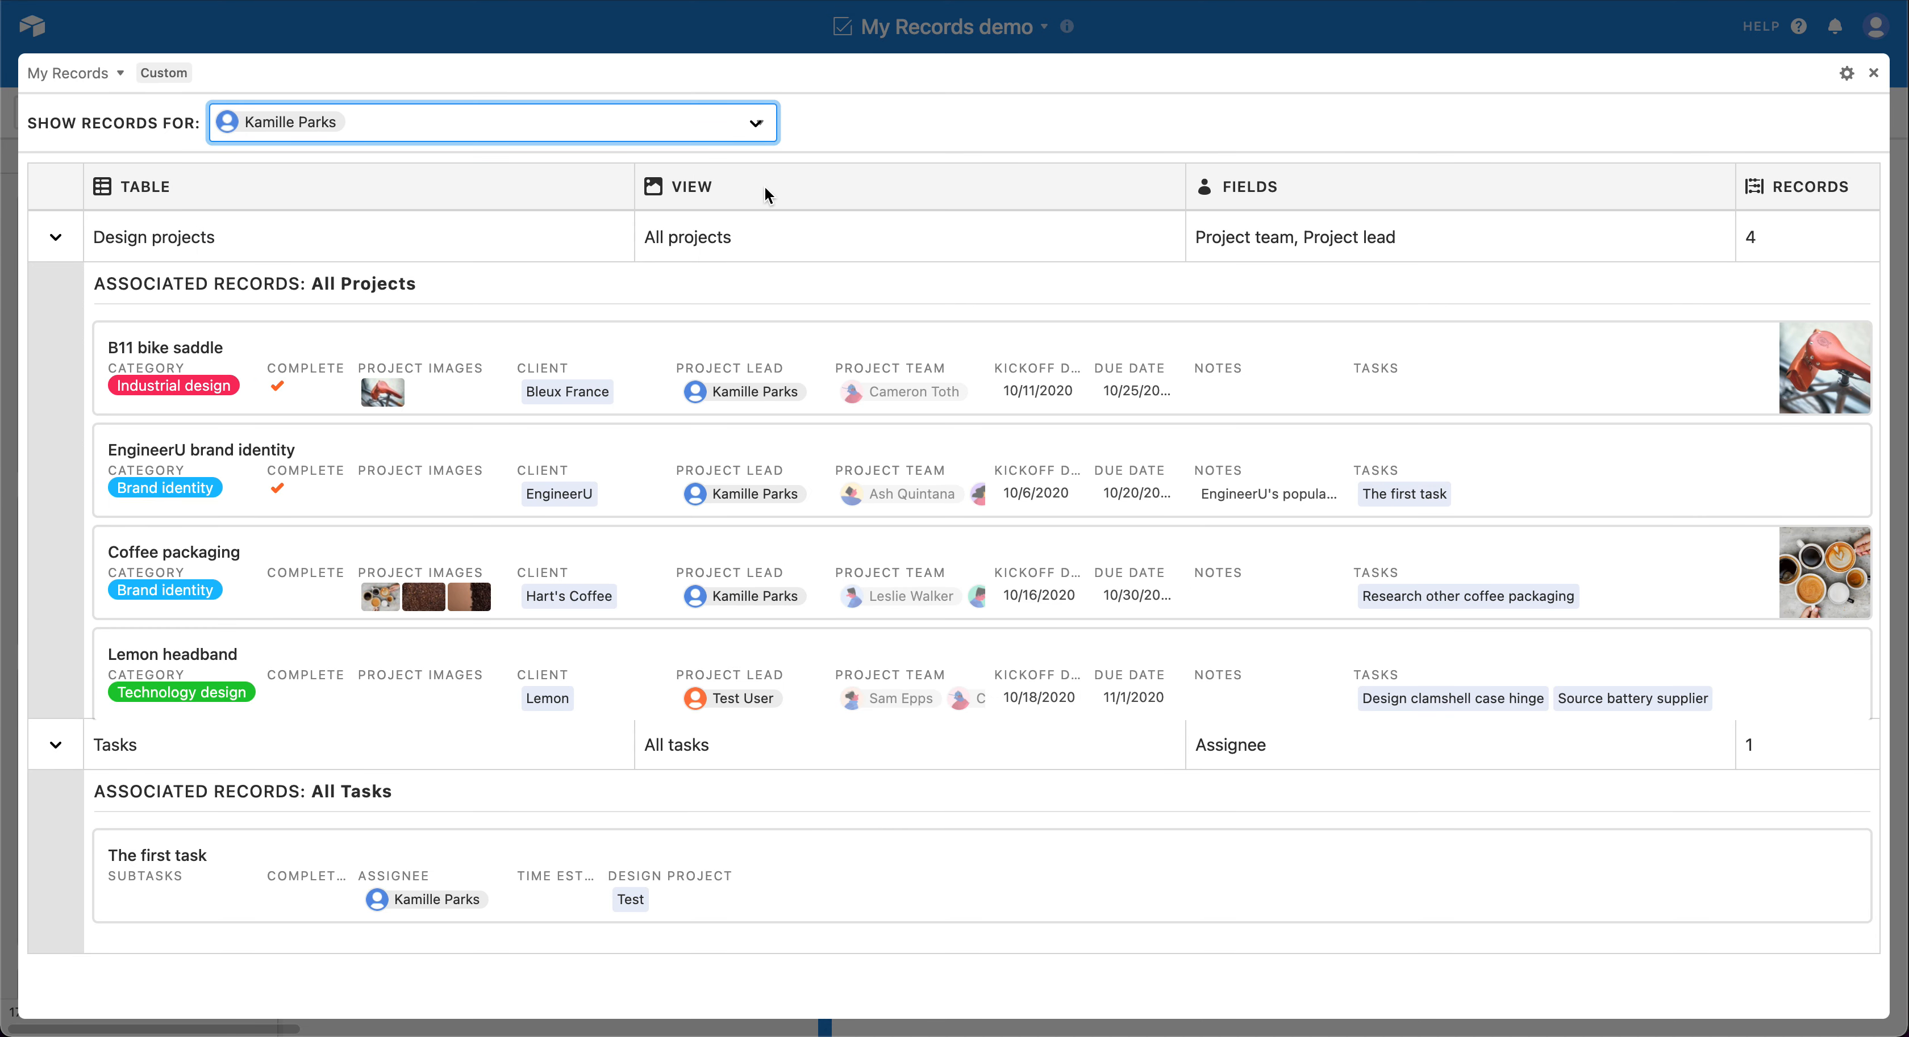
Step: In the My Records settings, assign records by Linked Records with Clients as the source table
click(1848, 73)
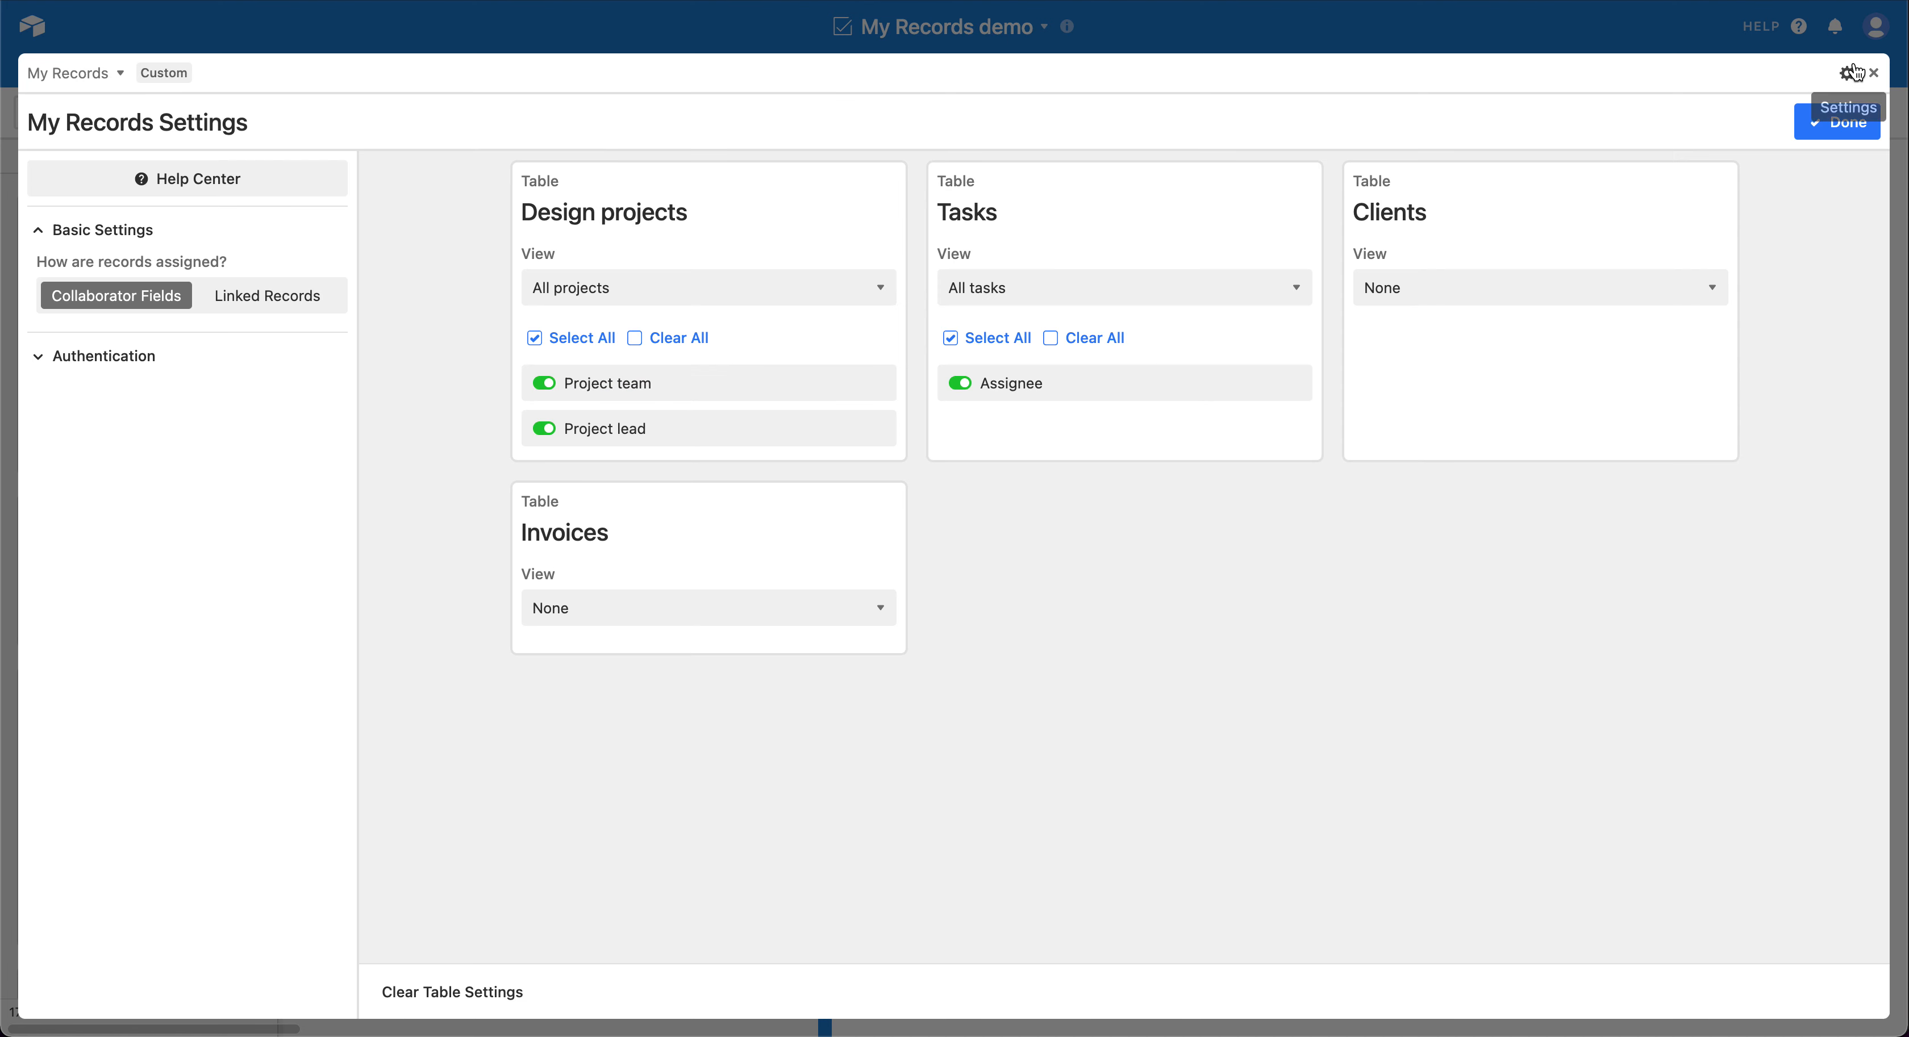
click(304, 302)
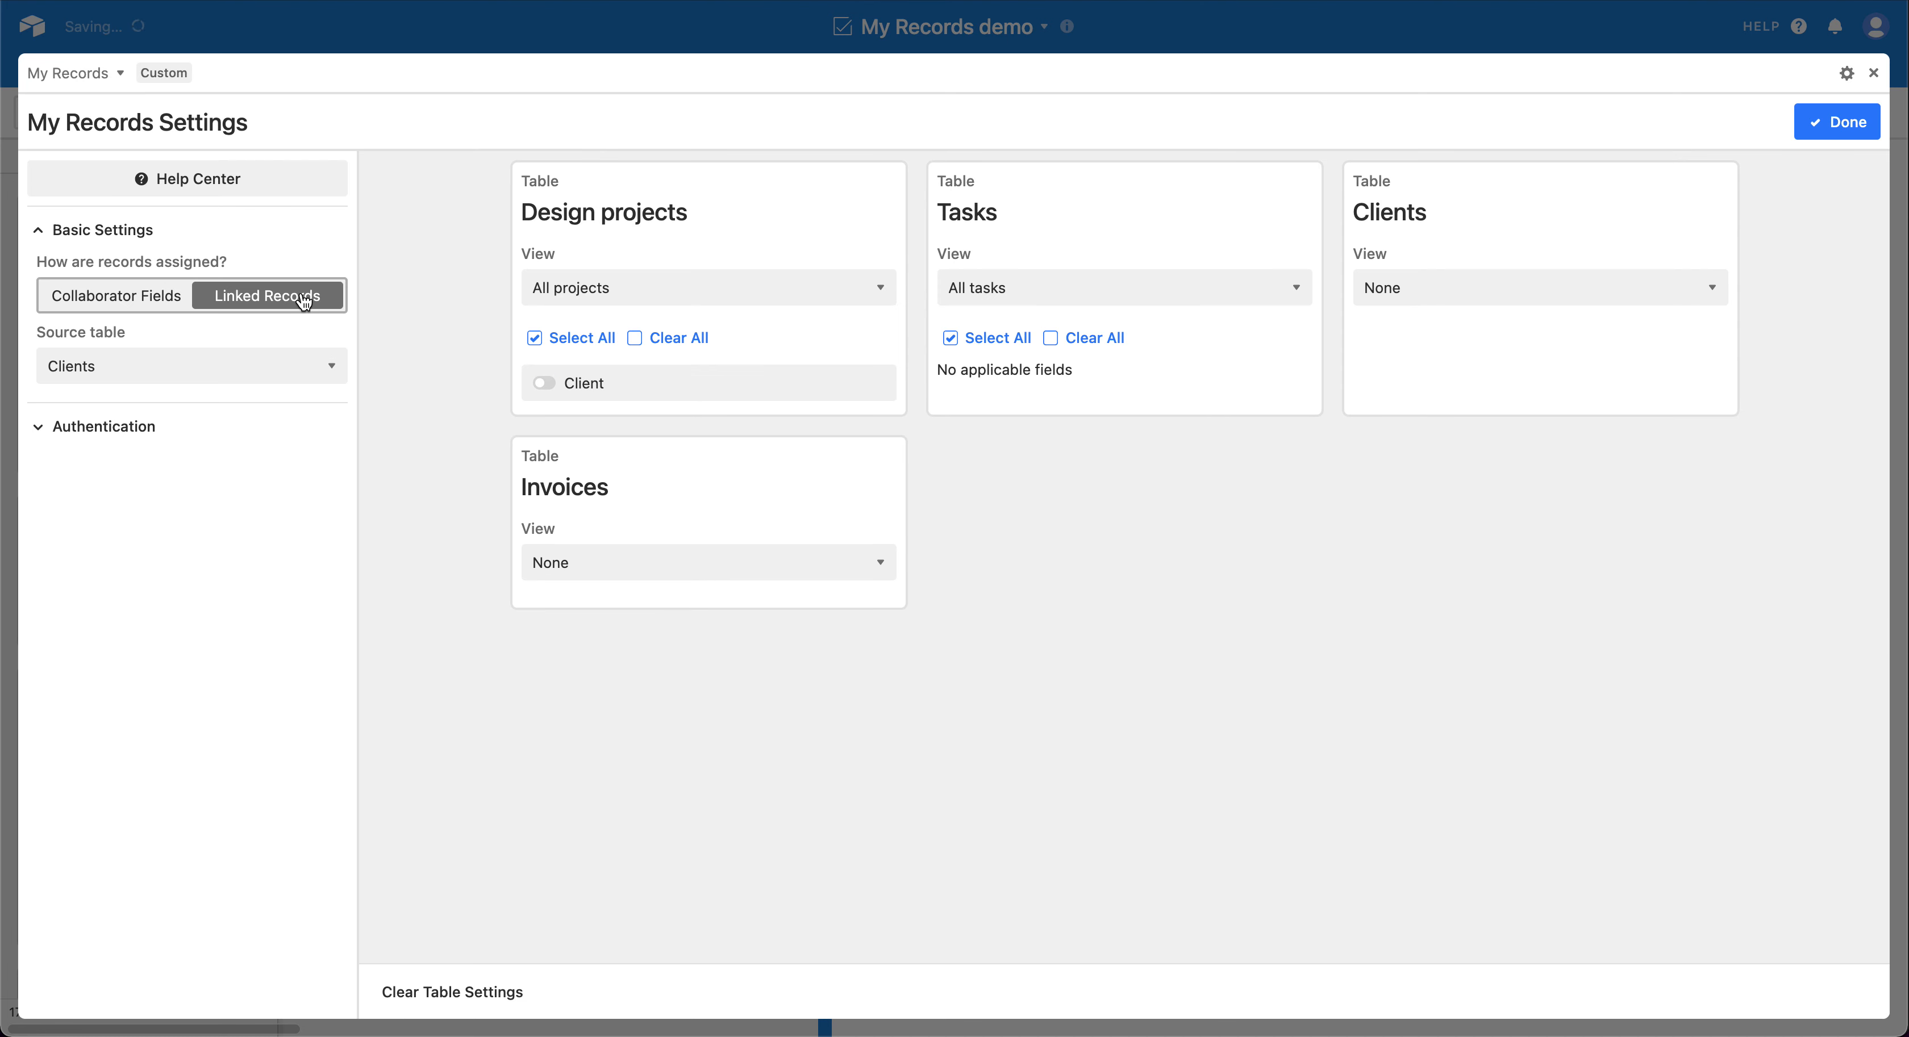
click(300, 366)
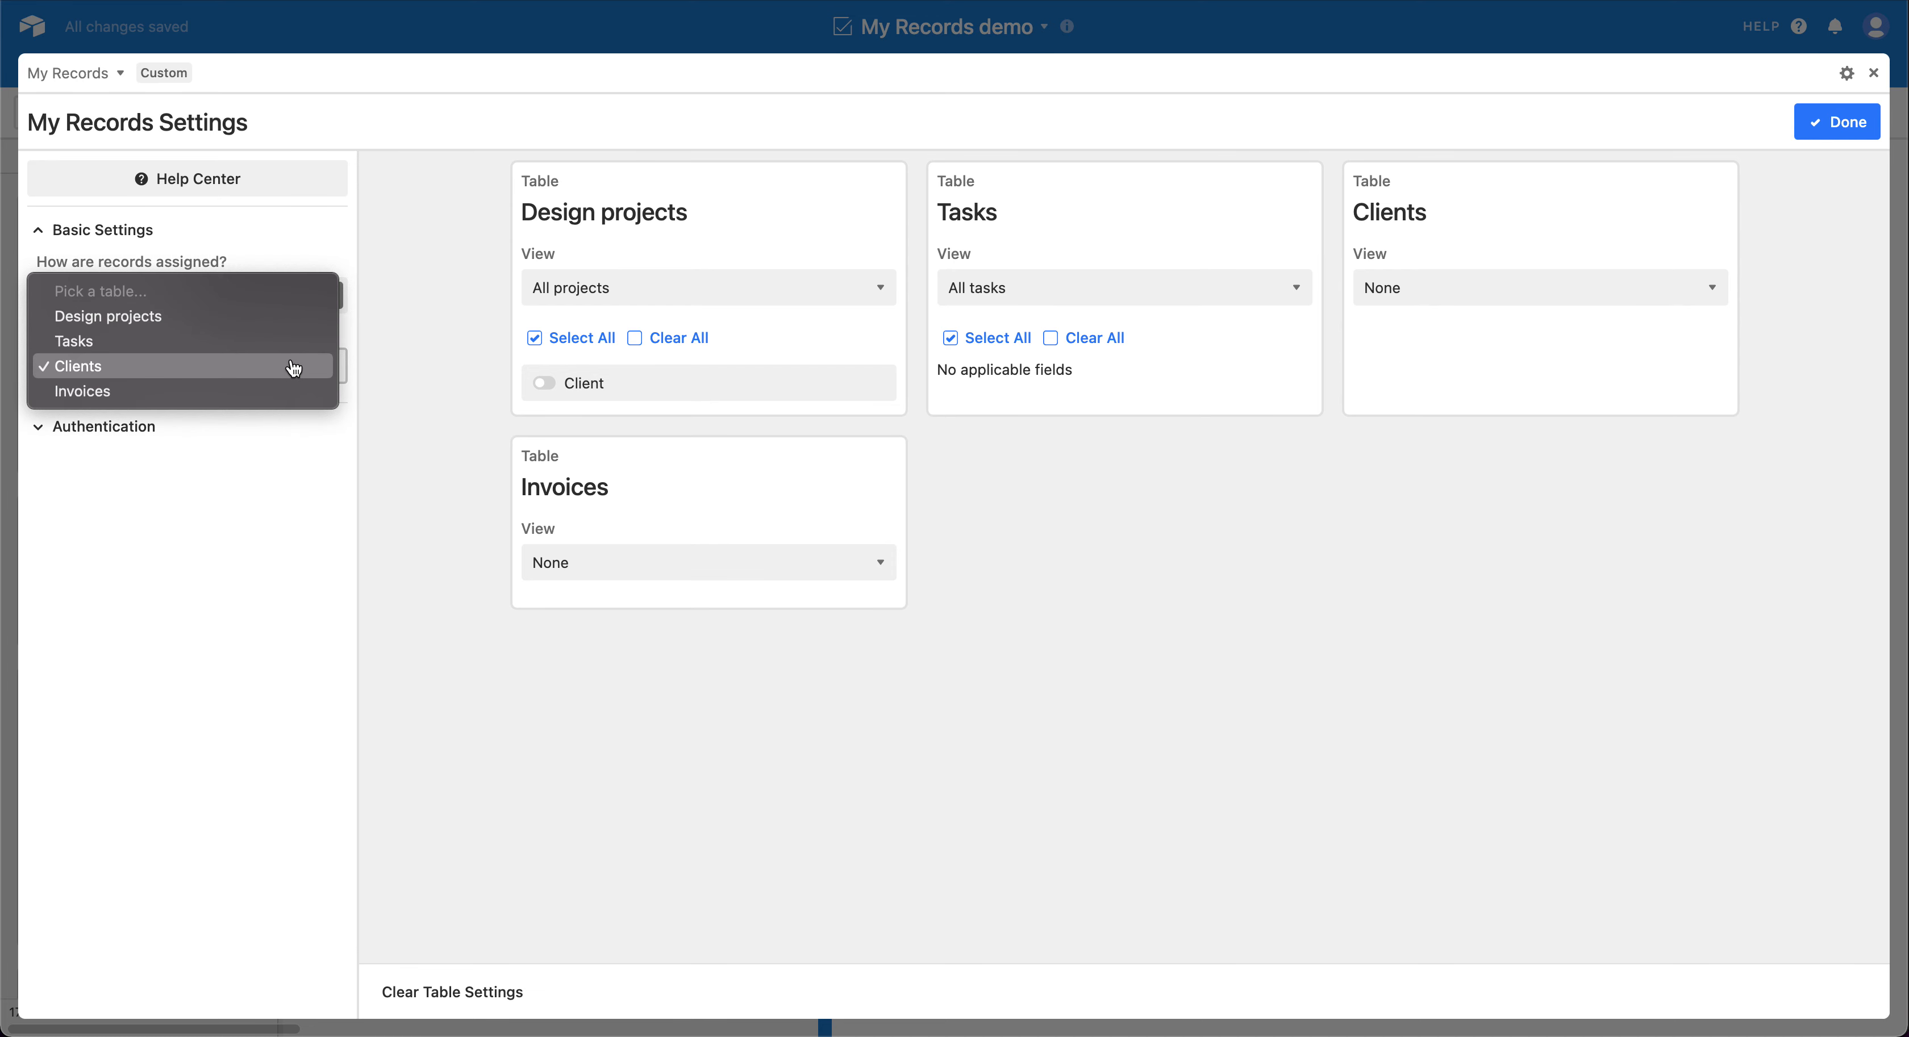
click(294, 365)
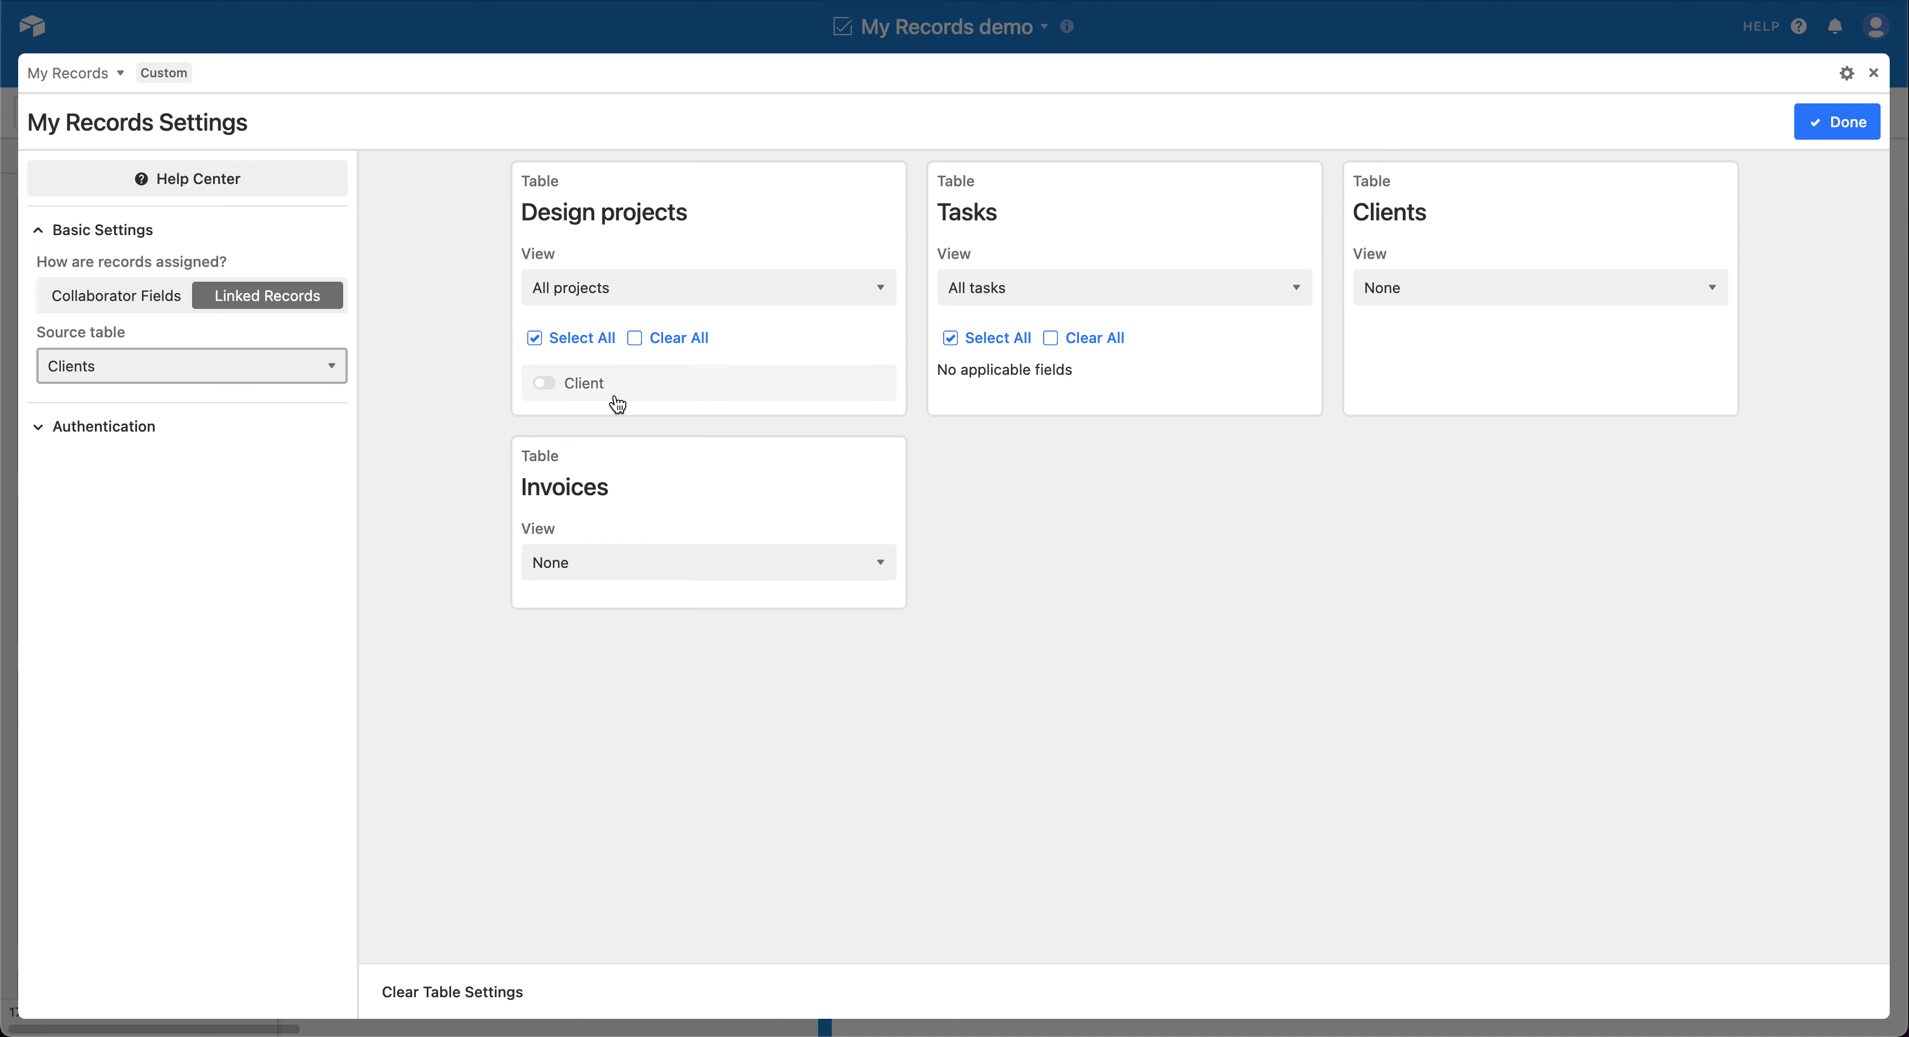
Step: Enable the Client field for Design projects and for Invoices in Grid view, and finish the settings
click(593, 393)
click(595, 559)
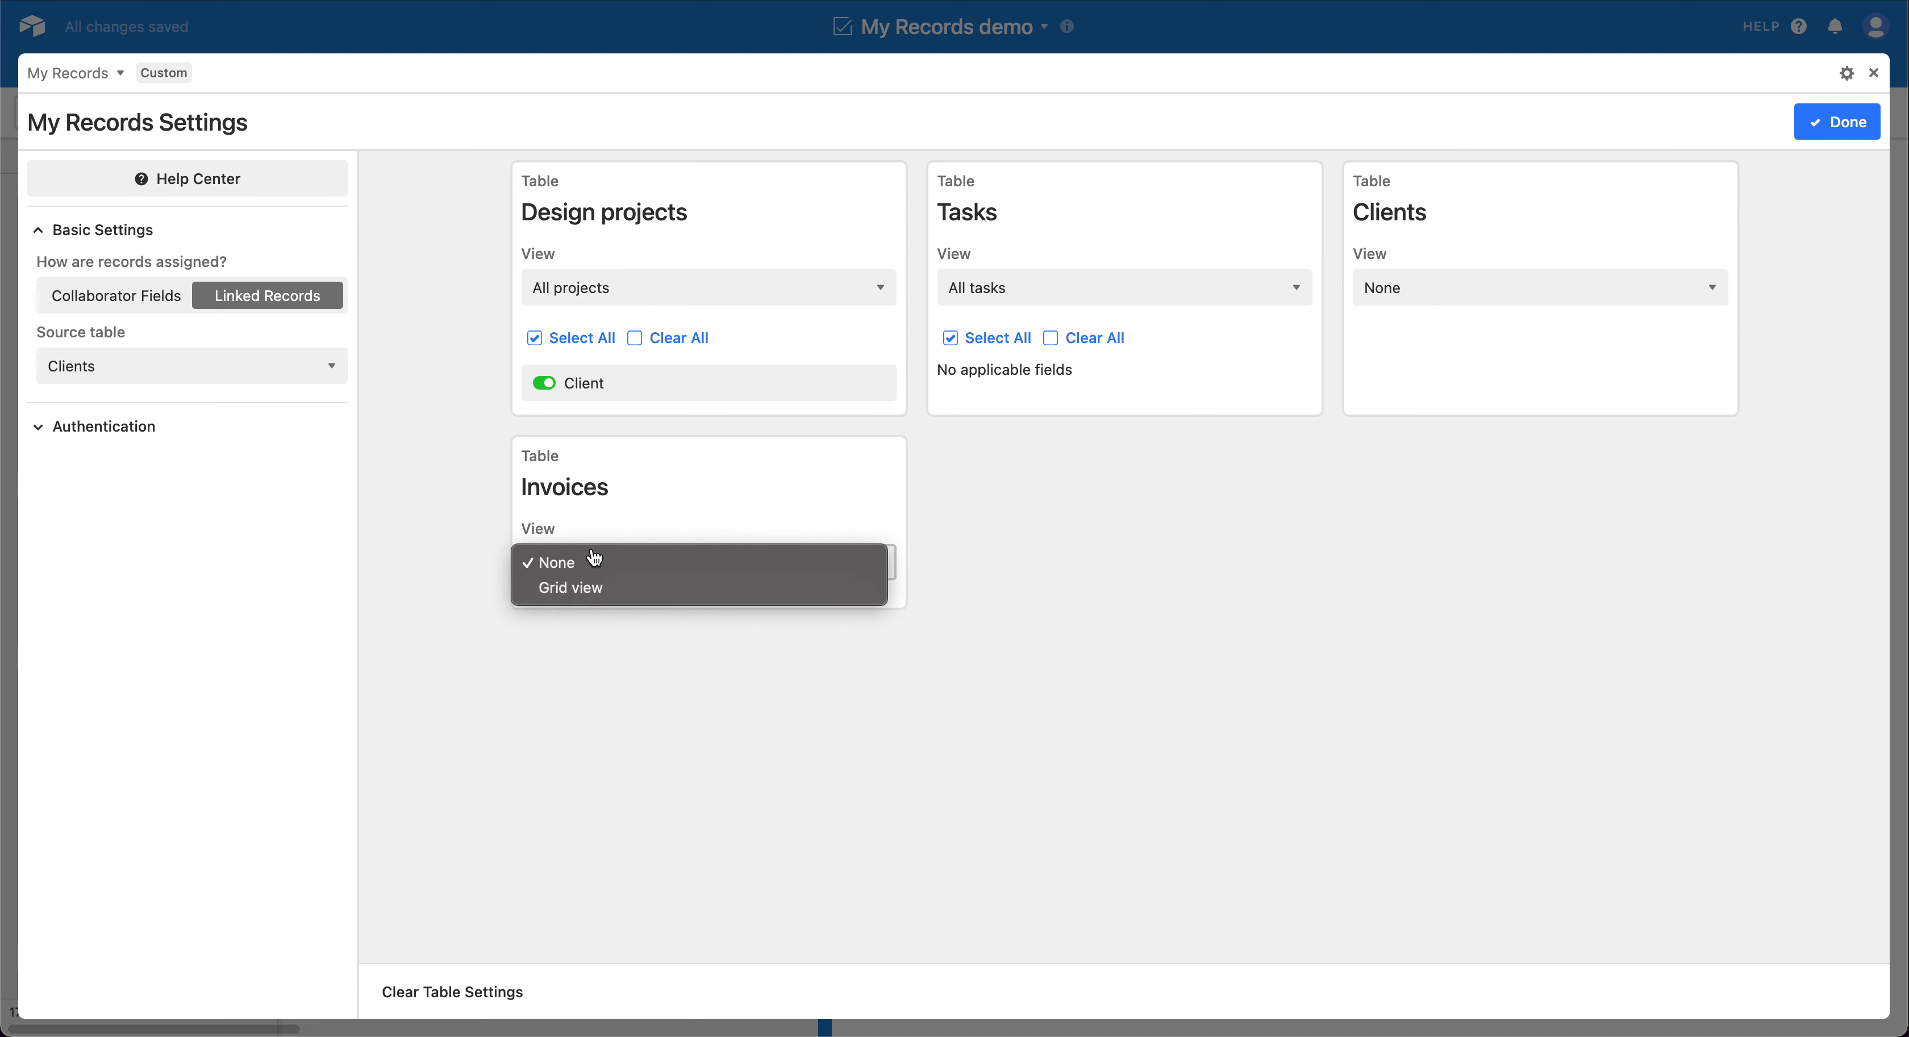
click(585, 588)
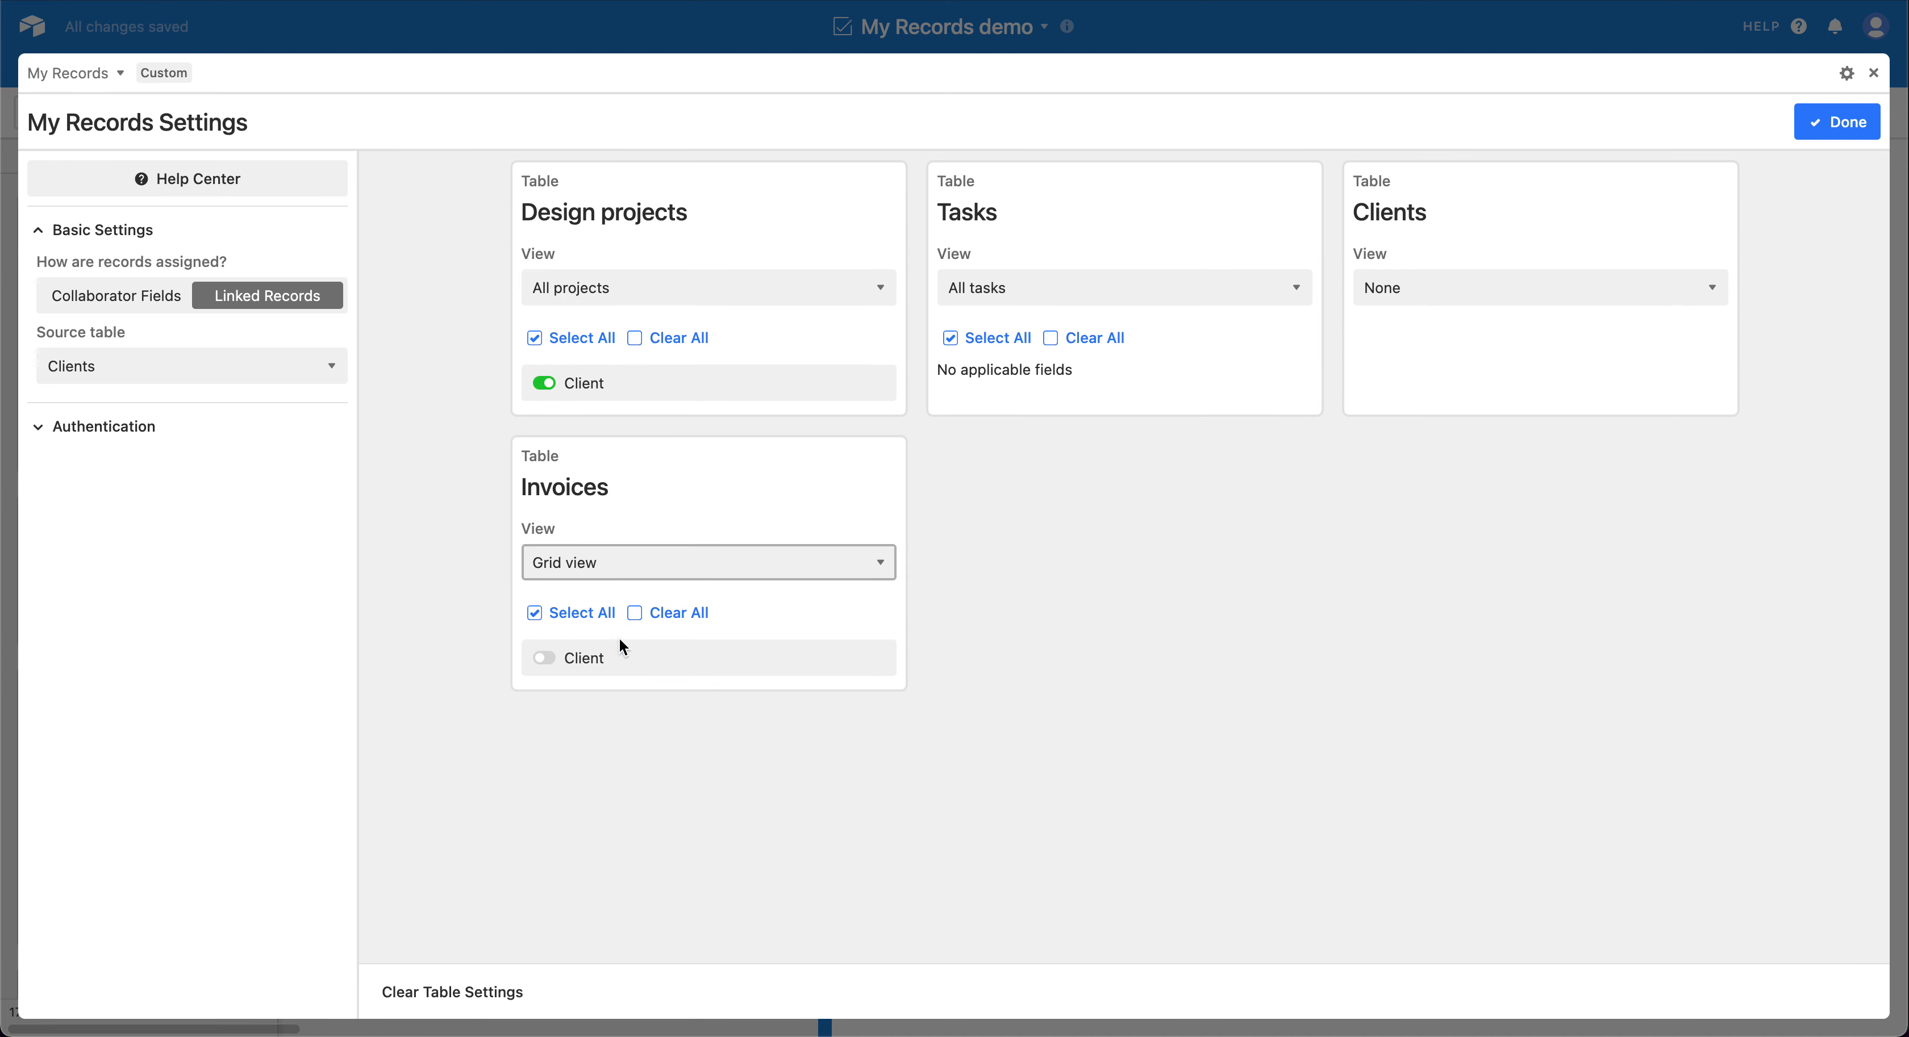
click(578, 659)
click(1837, 121)
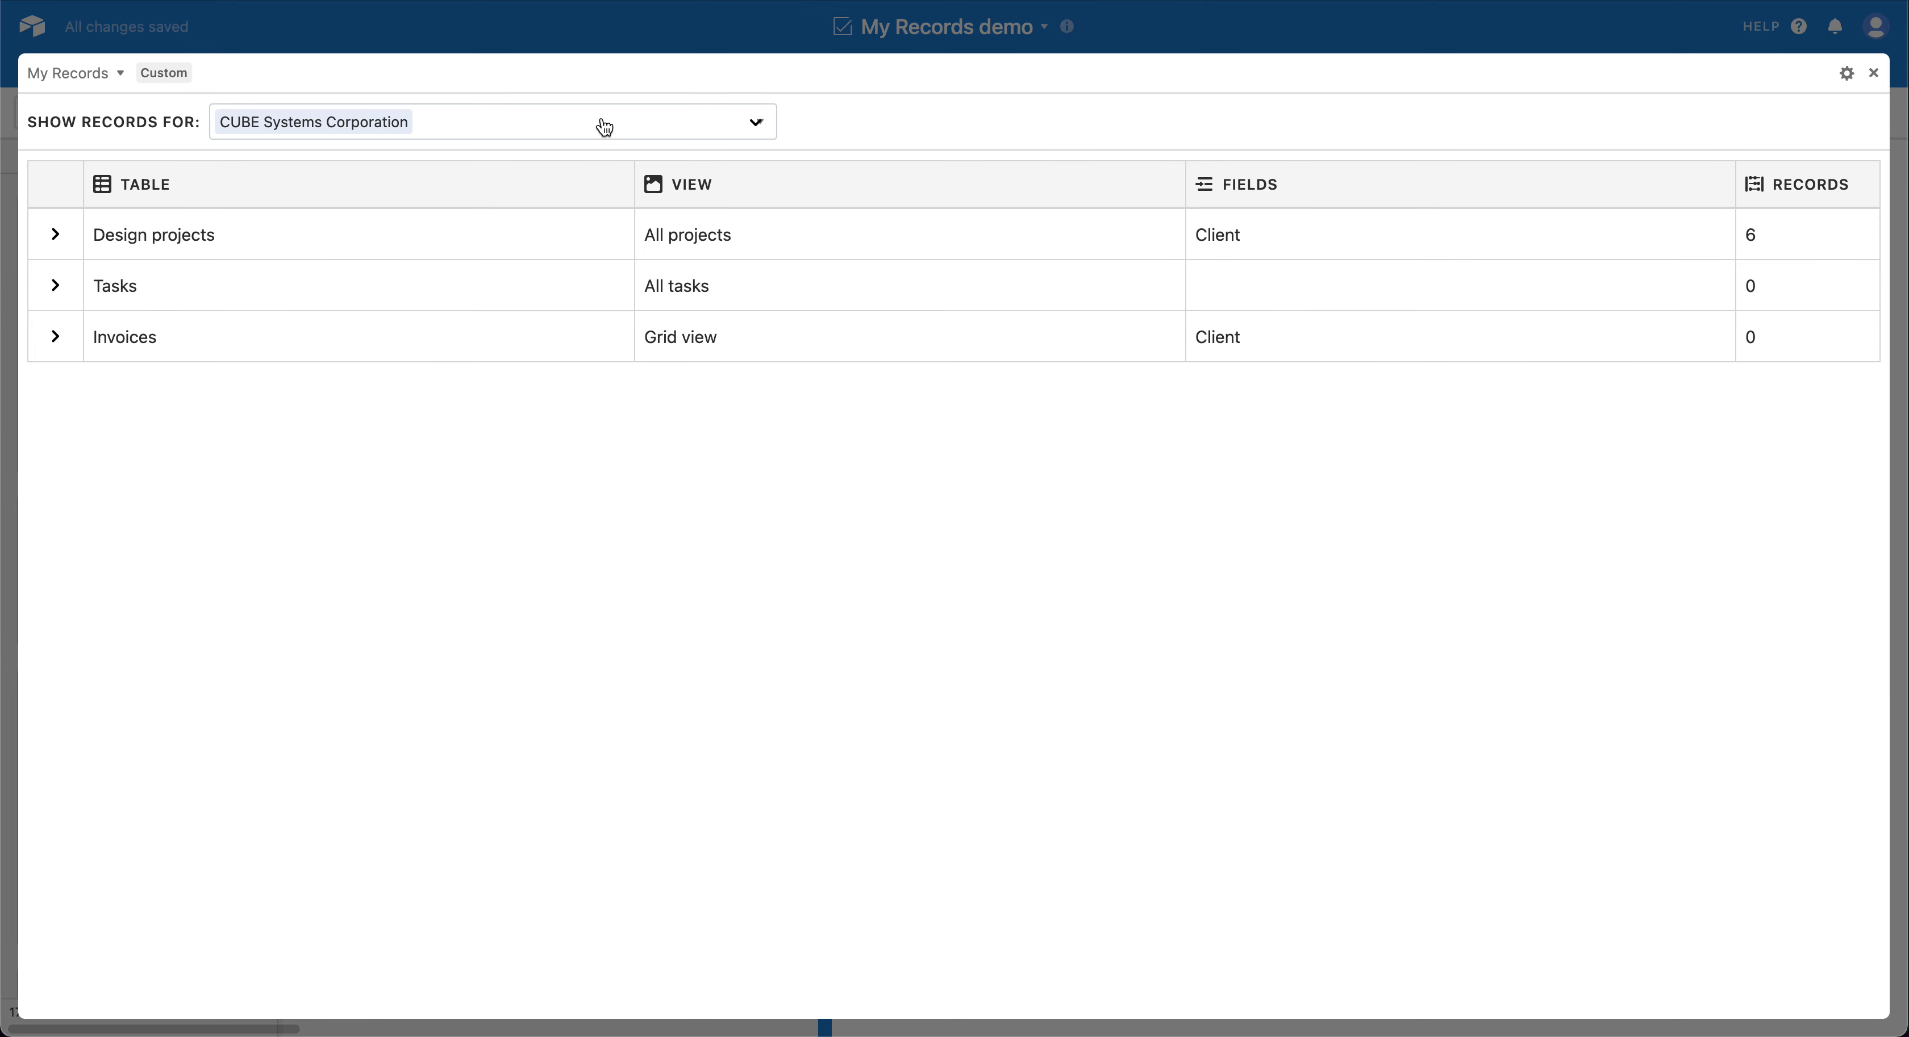
Step: Expand the associated records of Design projects and Invoices for CUBE Systems Corporation
click(55, 234)
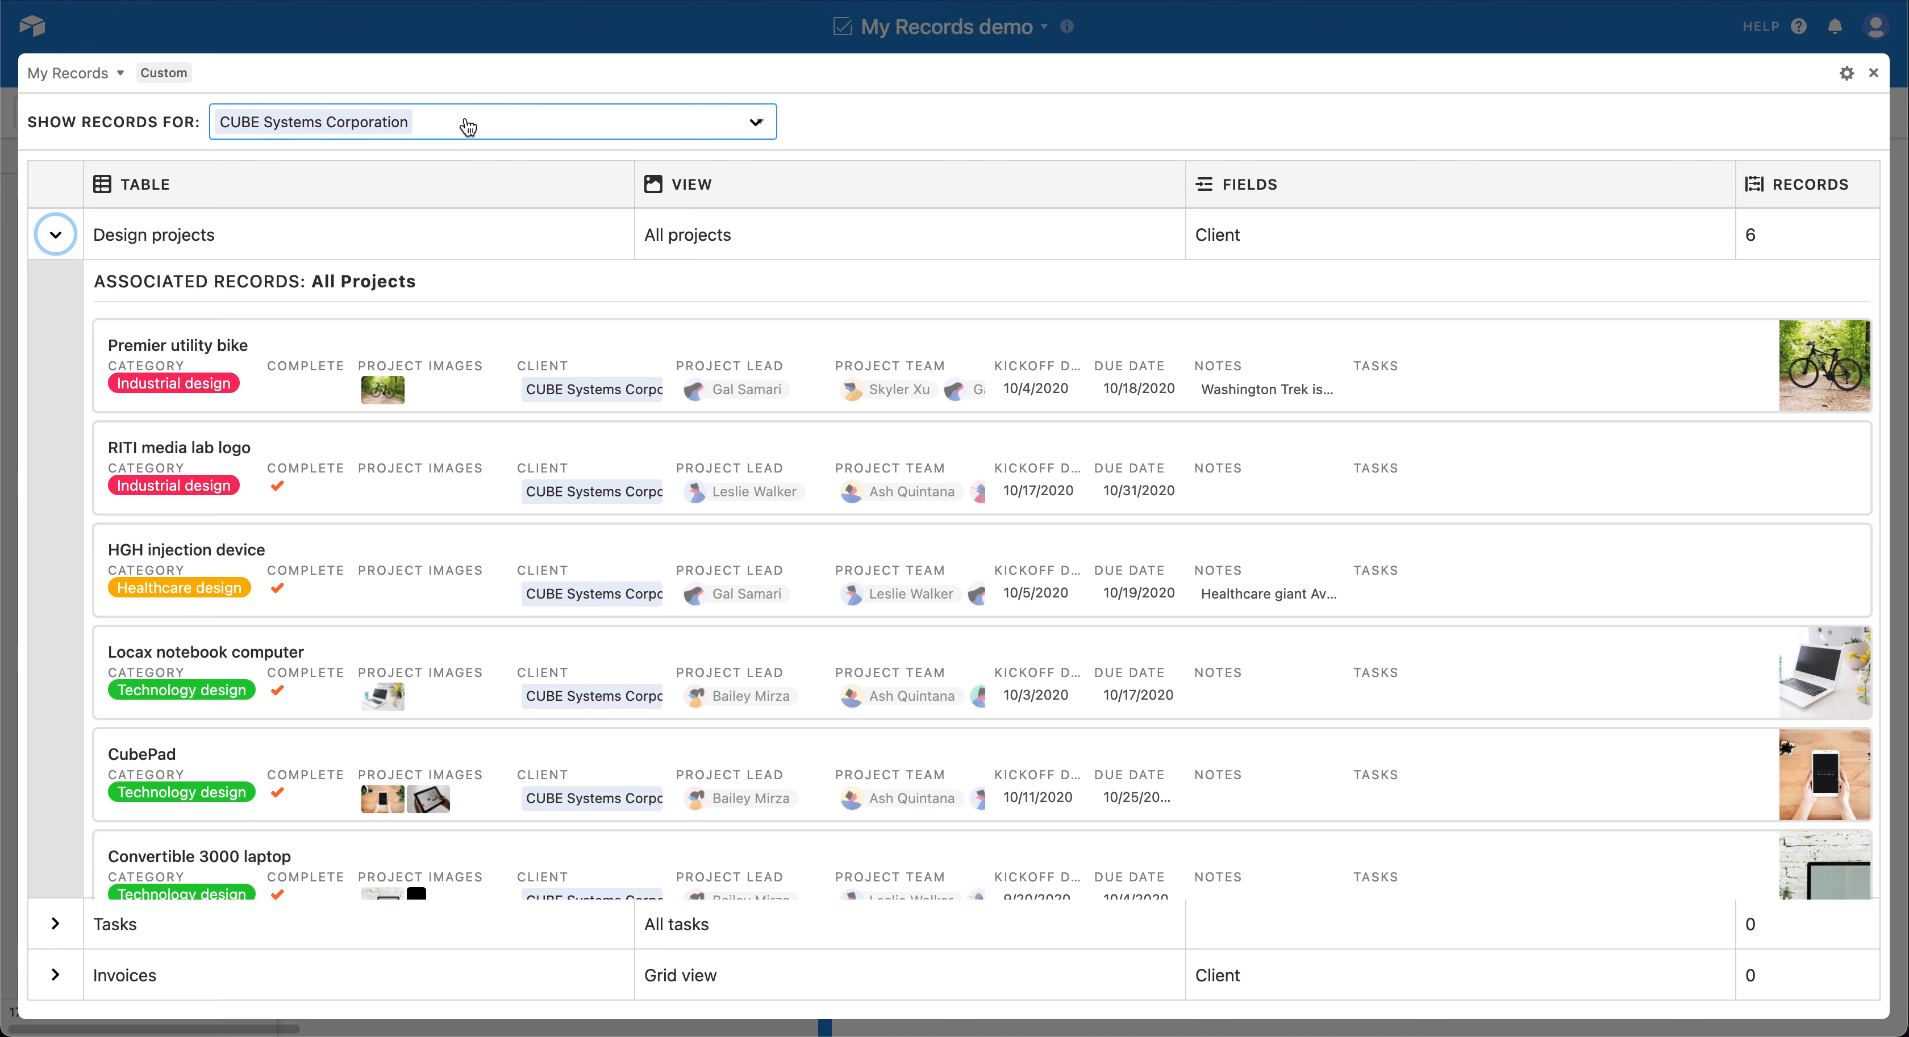
click(55, 975)
scroll(141, 948, down, 3)
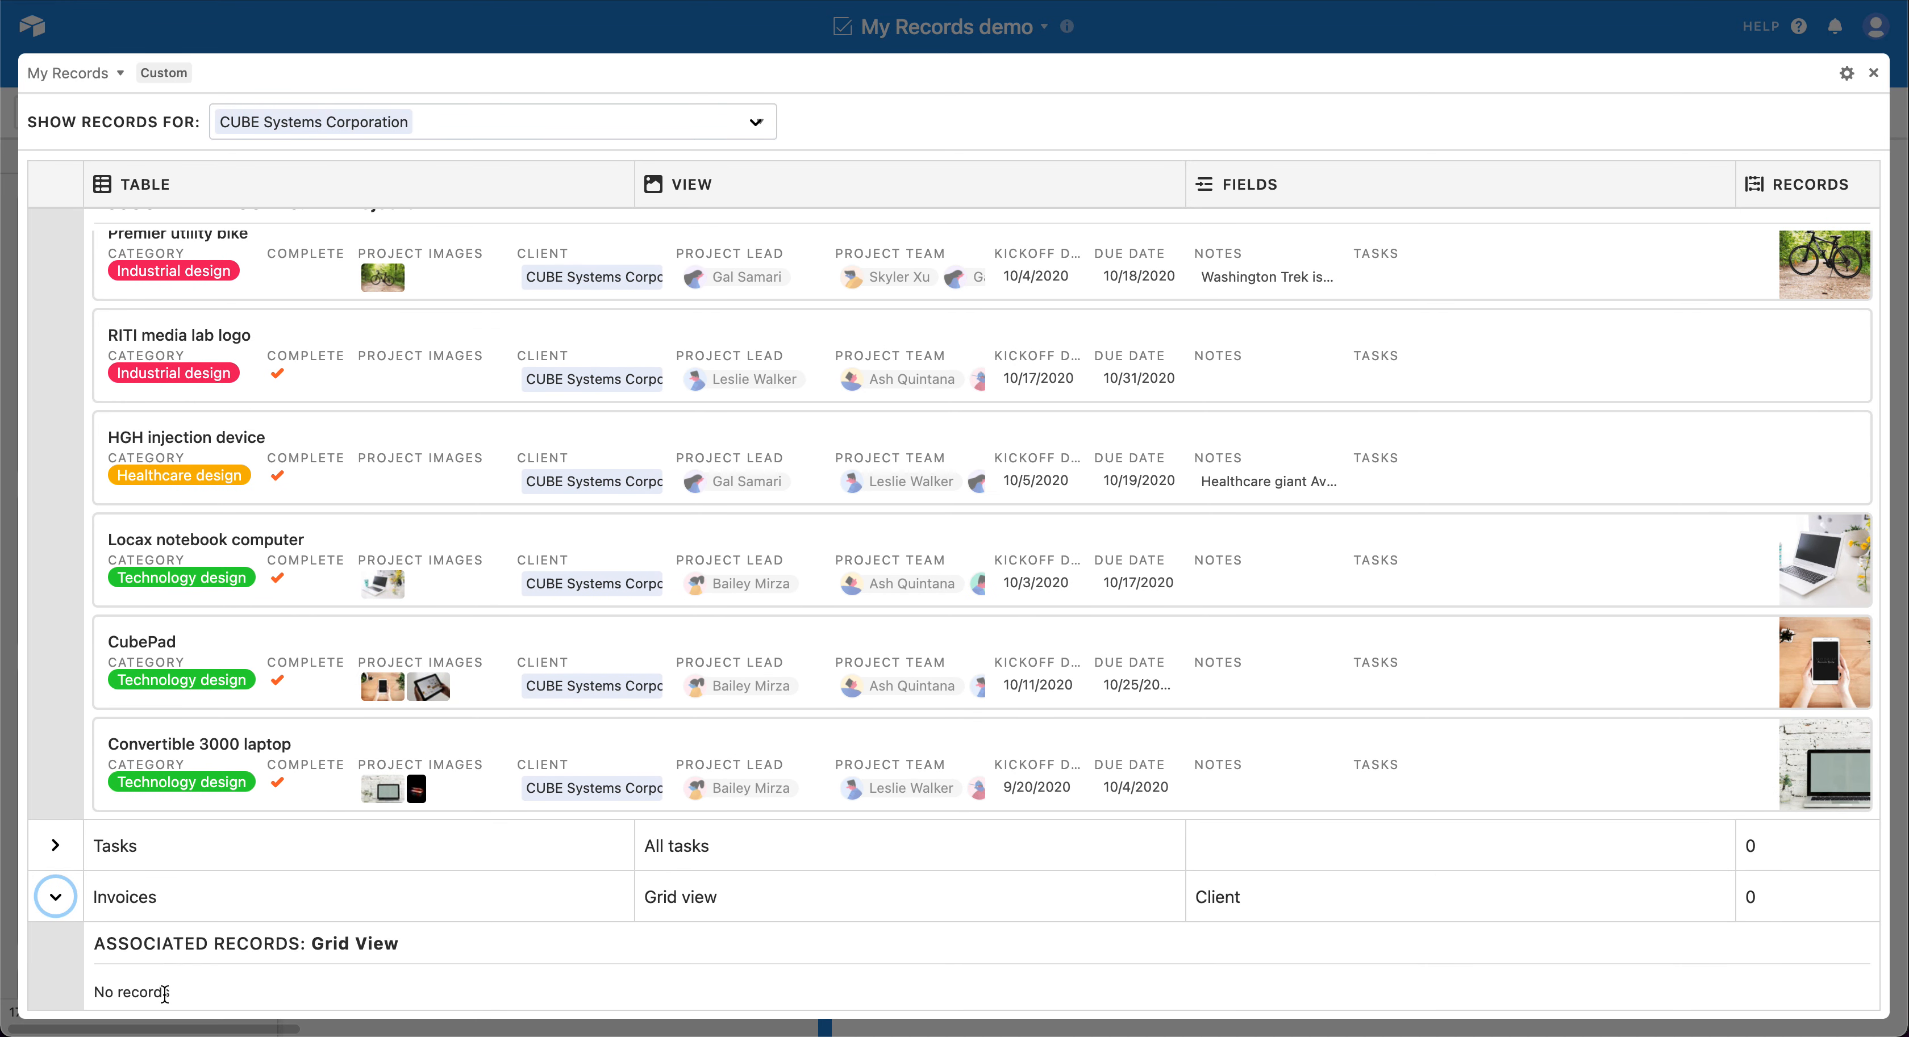
scroll(166, 989, up, 2)
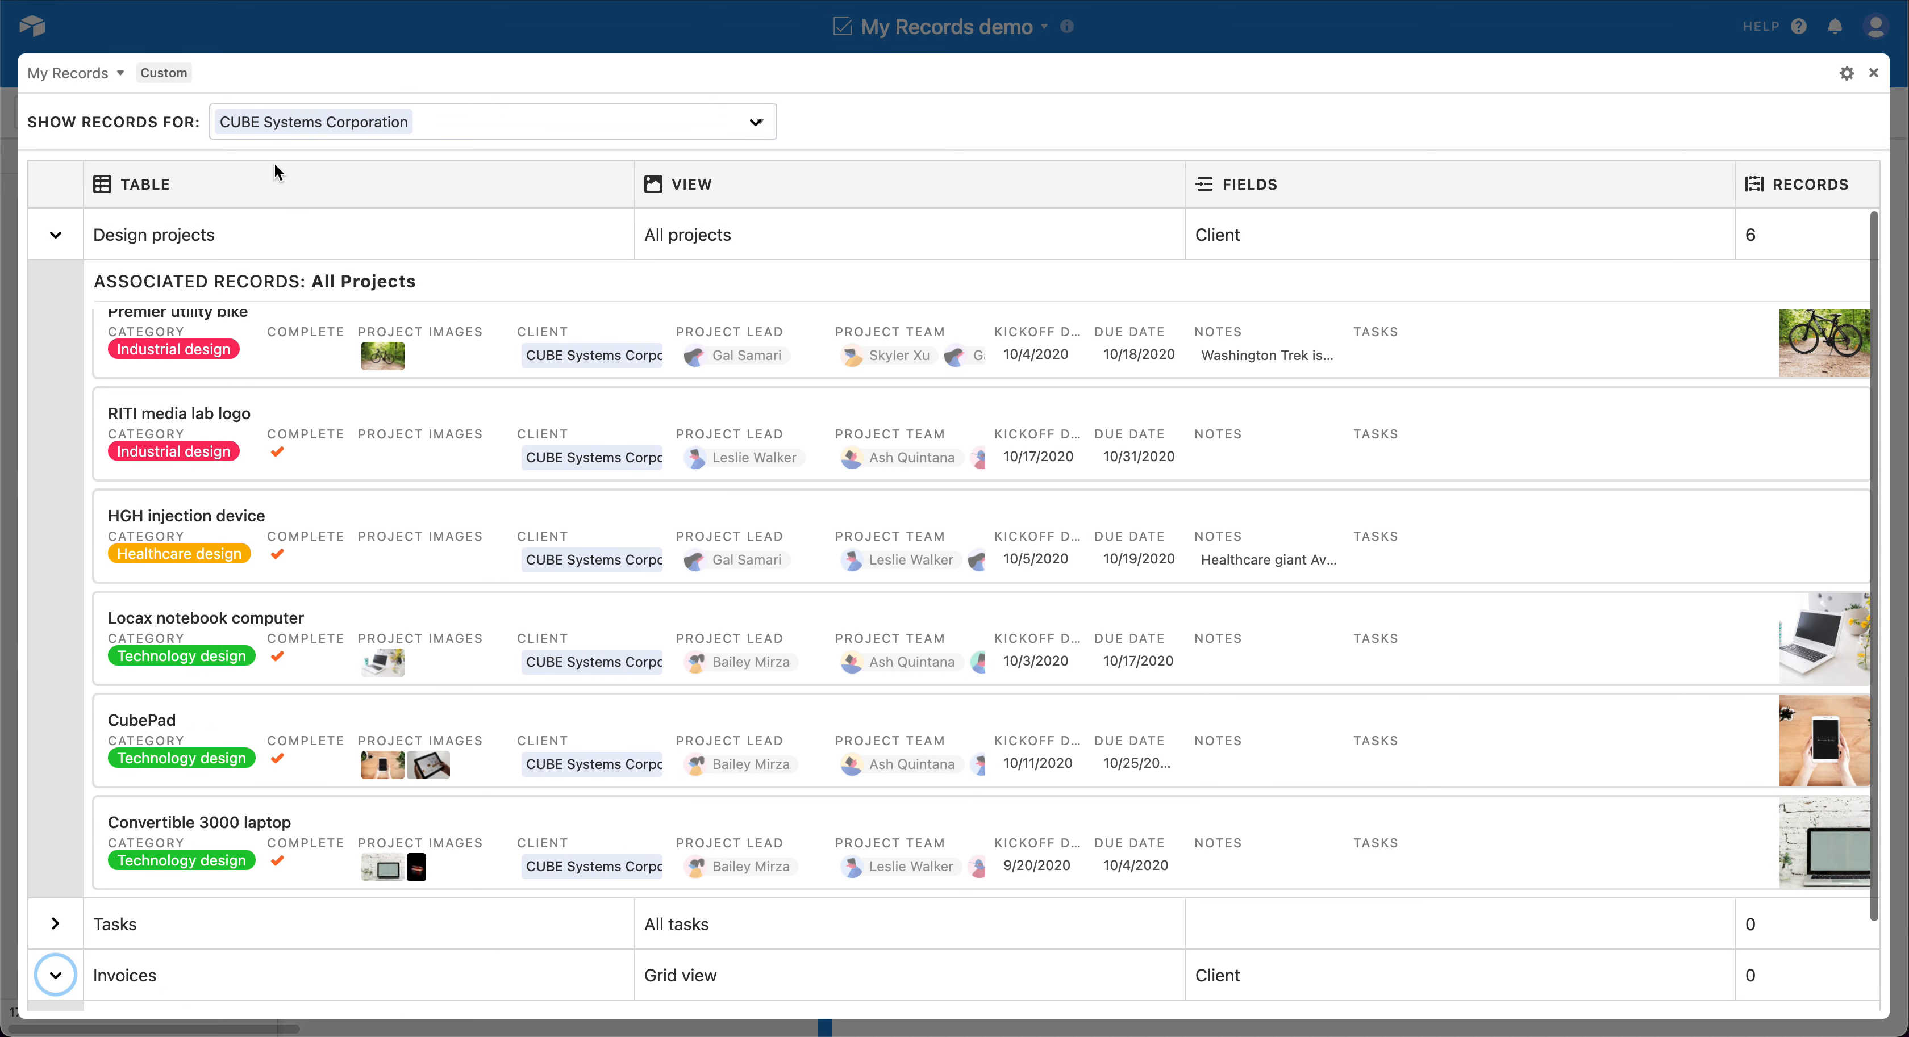
Step: Show the records for the client CityLoft, and switch the displayed records to EngineerU
click(500, 114)
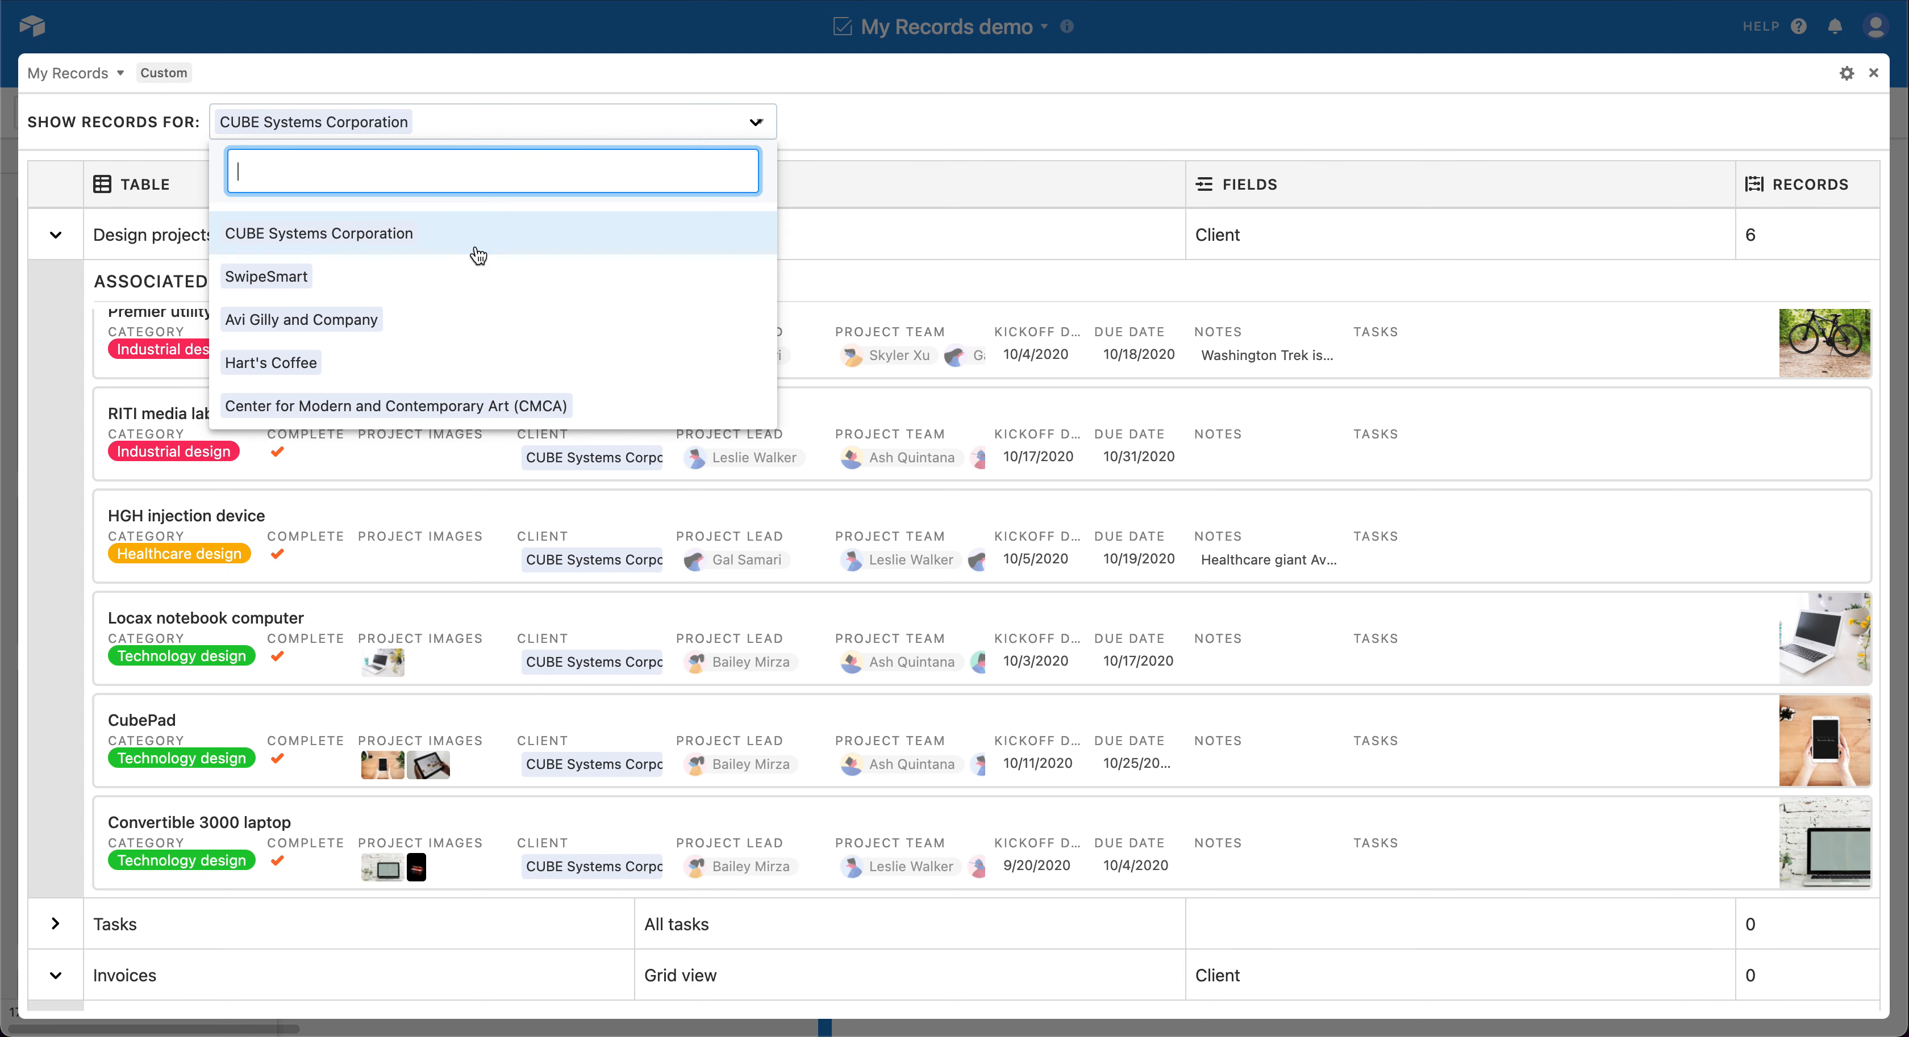
scroll(482, 255, down, 3)
scroll(511, 263, down, 3)
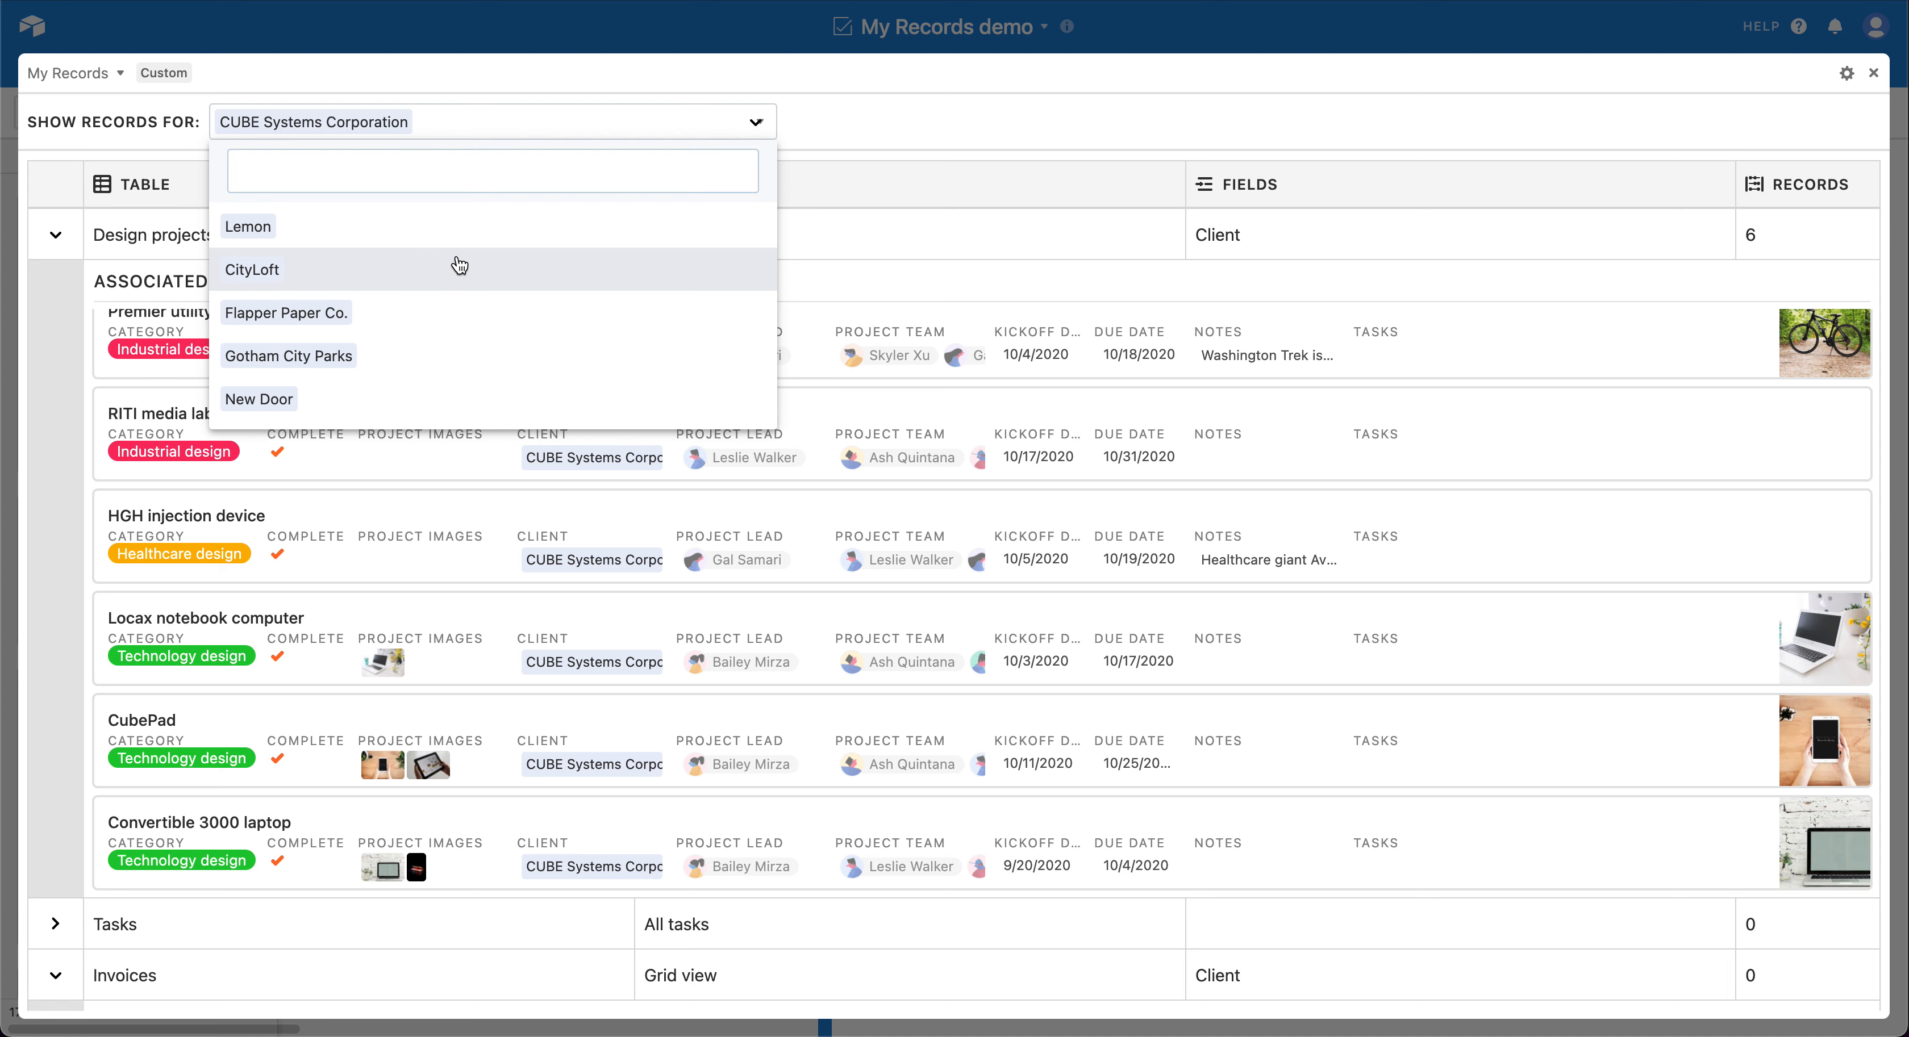
click(460, 268)
click(481, 123)
click(426, 224)
Step: Show the Design projects and Invoices records linked to the client SwipeSmart
click(456, 124)
scroll(433, 236, up, 1)
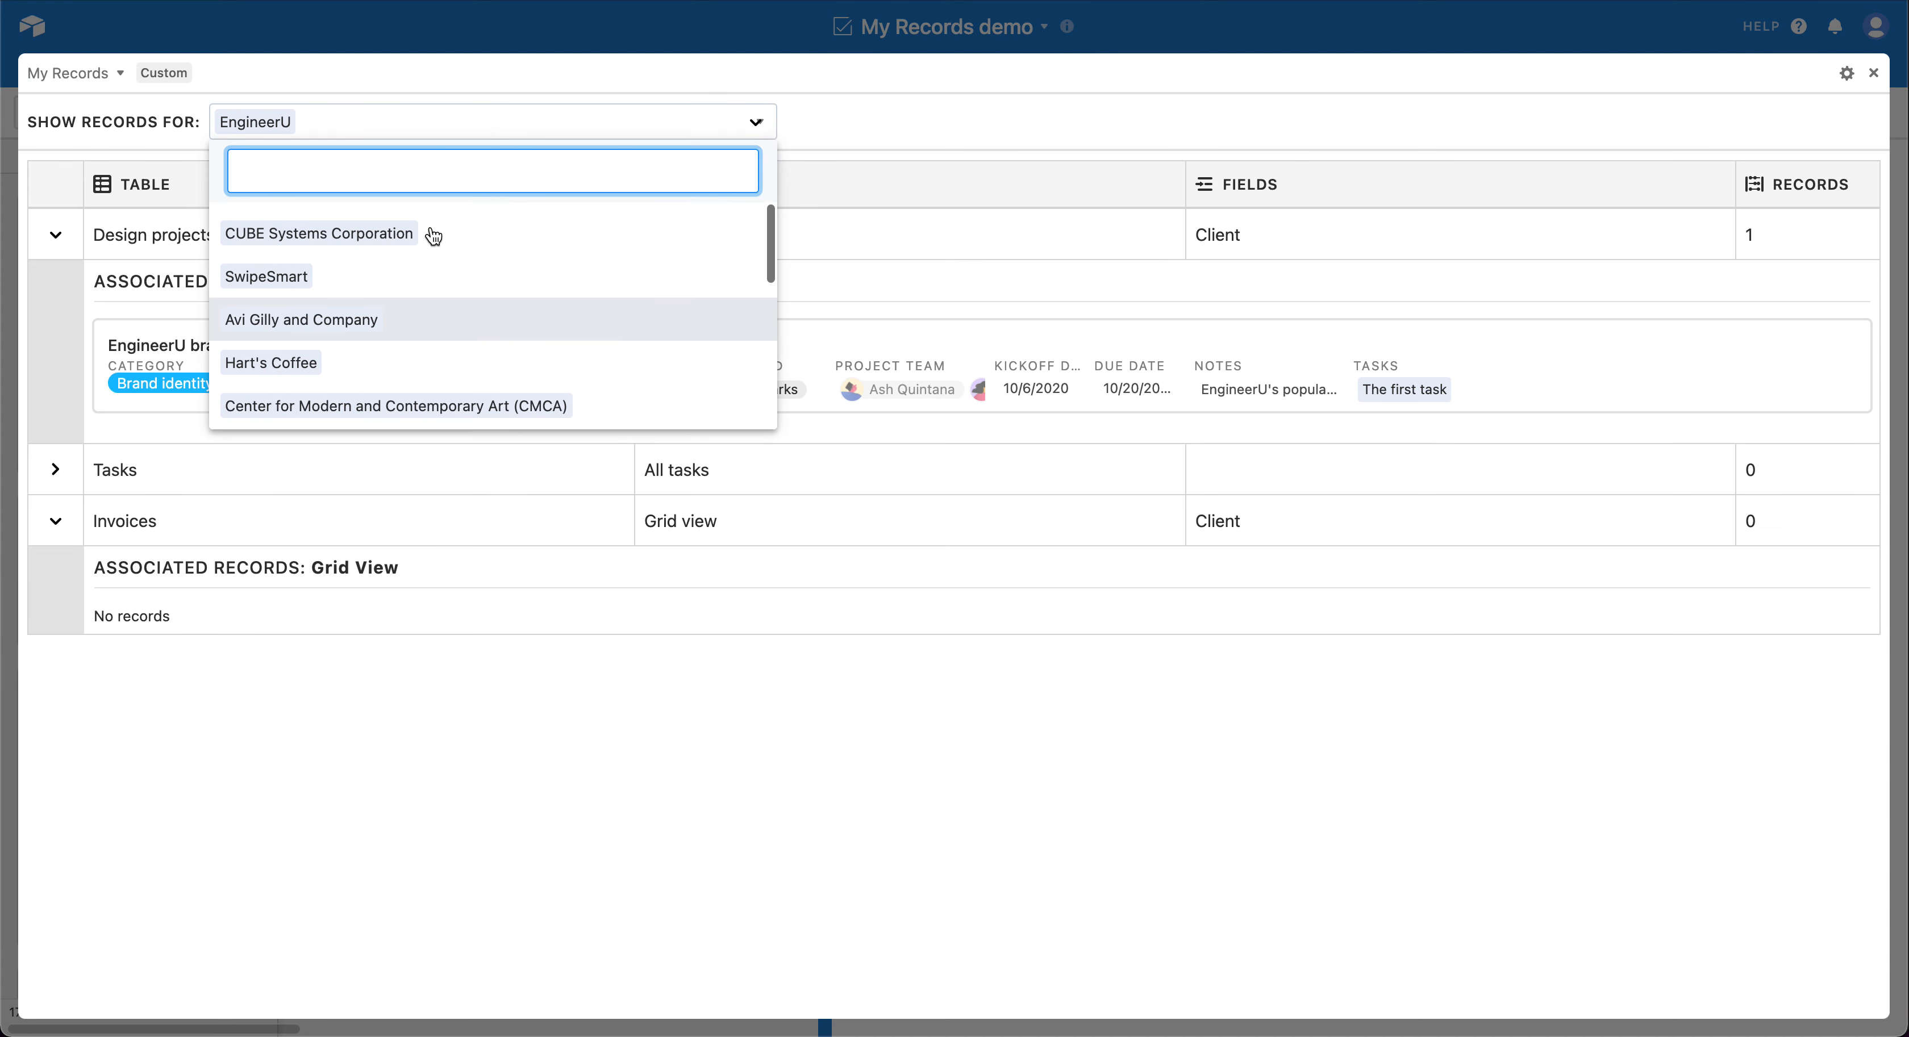
click(424, 274)
click(898, 125)
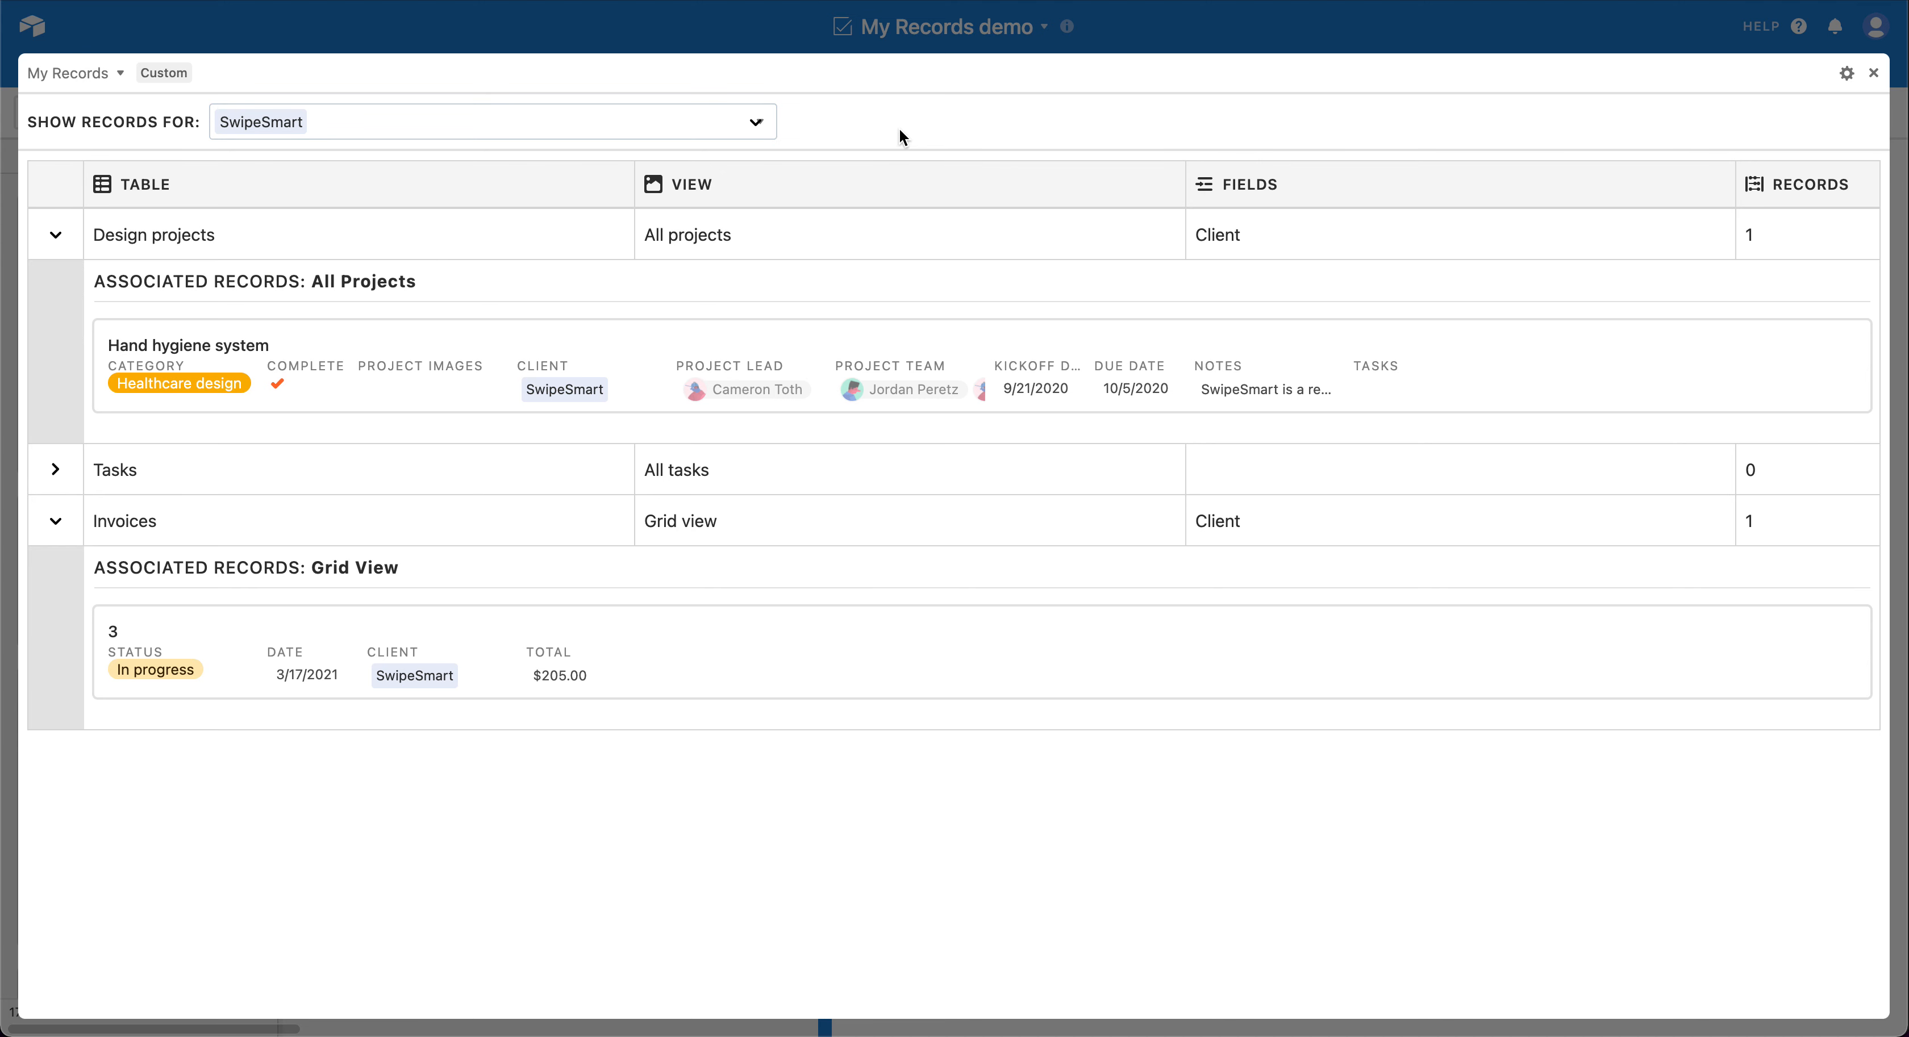